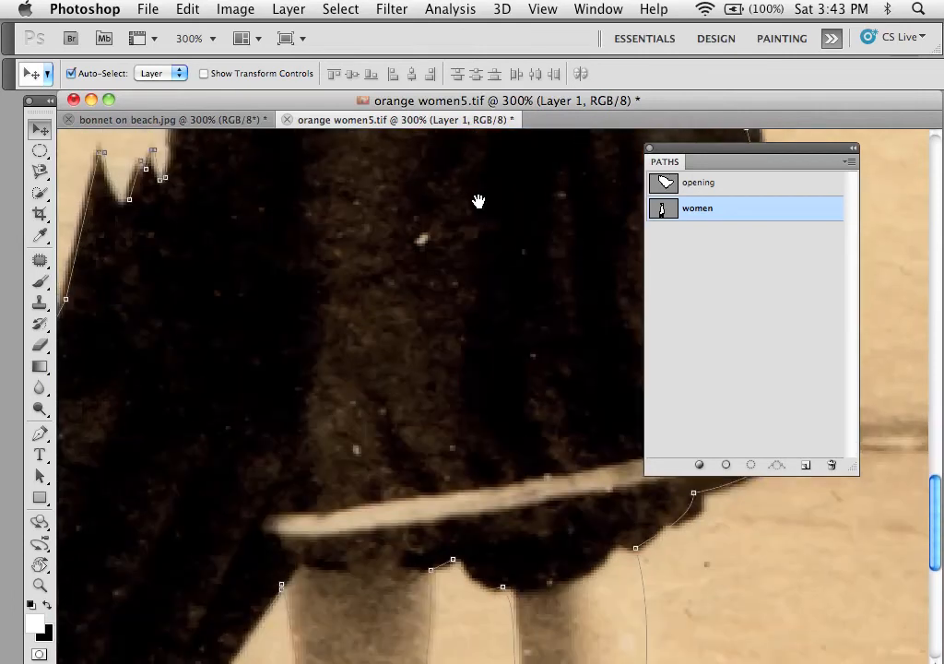
Activate the Pen tool and reselect the women path, displaying its anchor points along the upper skirt below the elbow
drag(400, 329, 35, 449)
drag(203, 176, 305, 609)
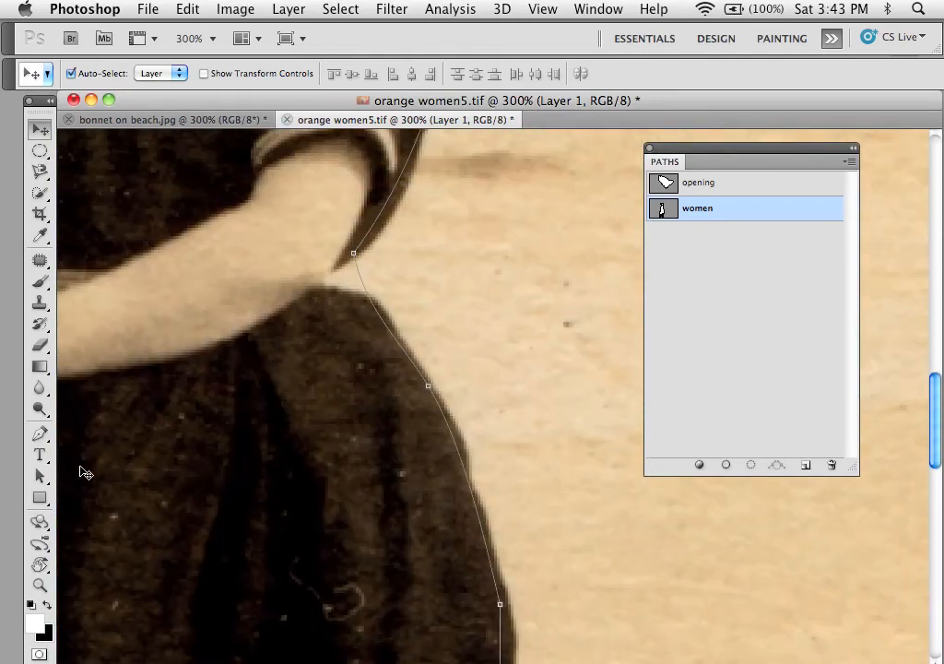
click(44, 433)
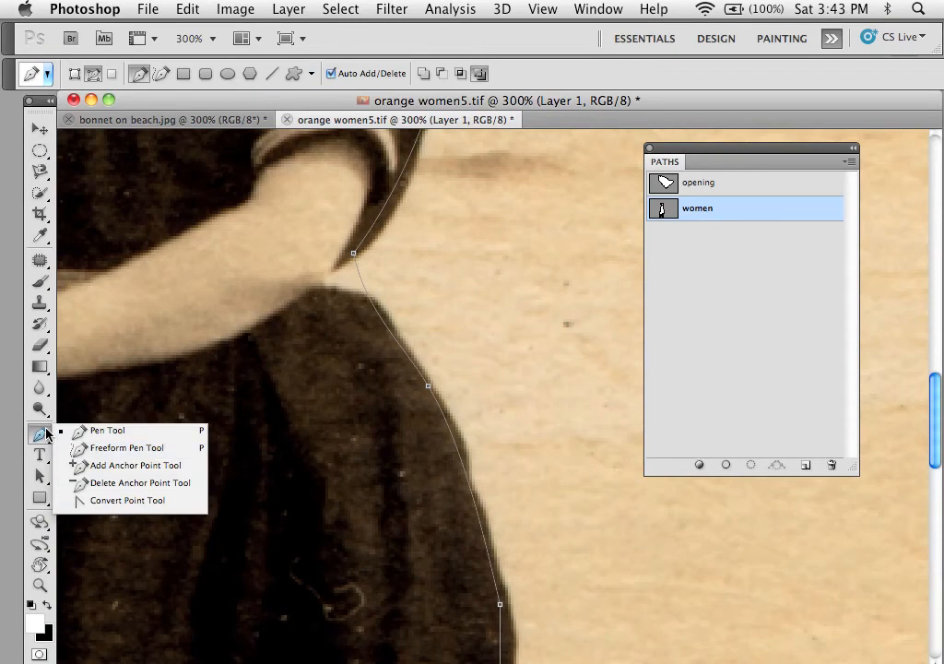
click(103, 430)
click(103, 429)
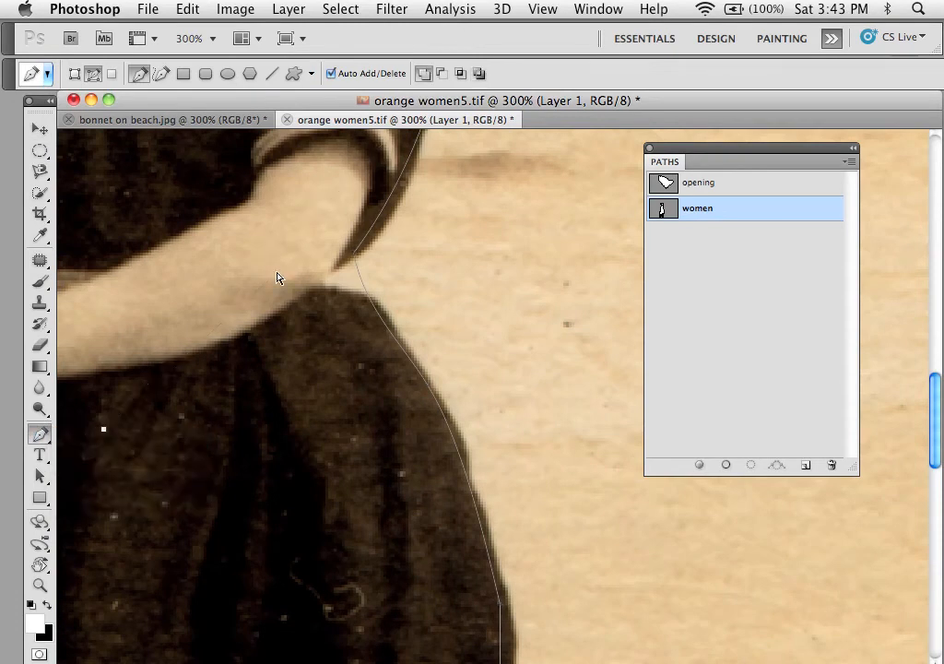
click(662, 336)
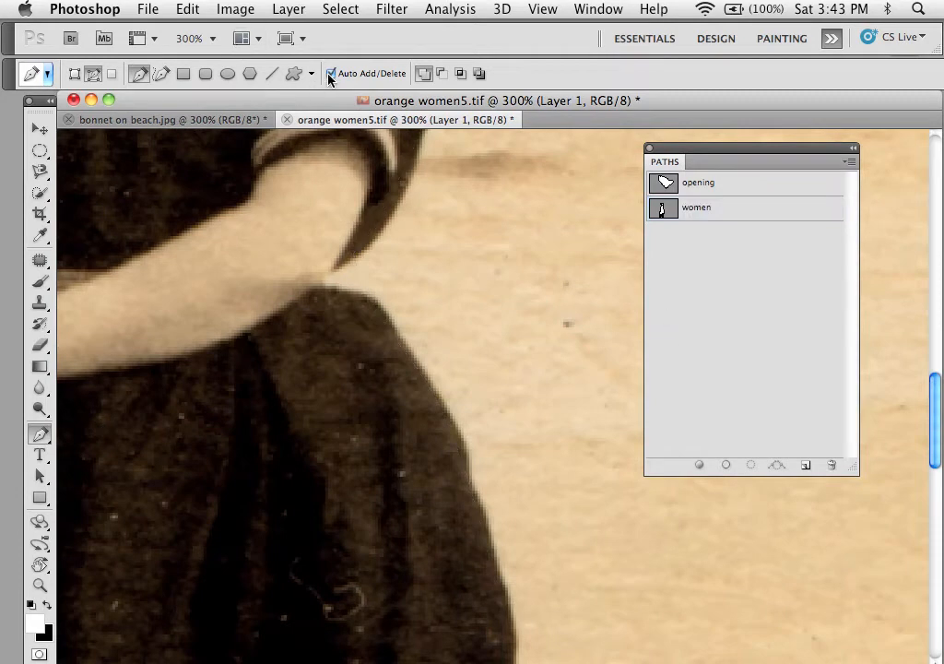
click(745, 210)
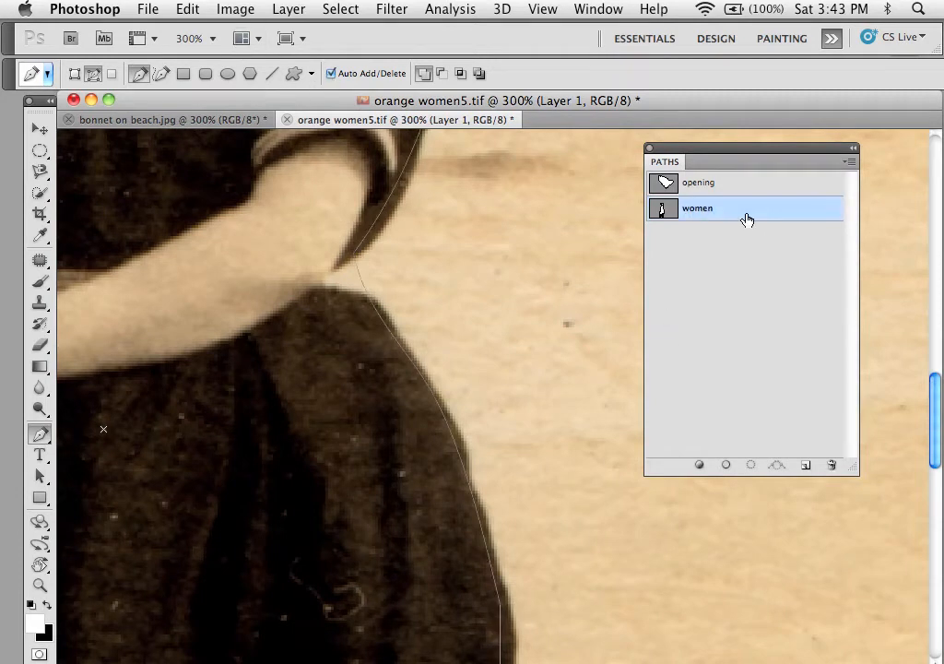
click(383, 325)
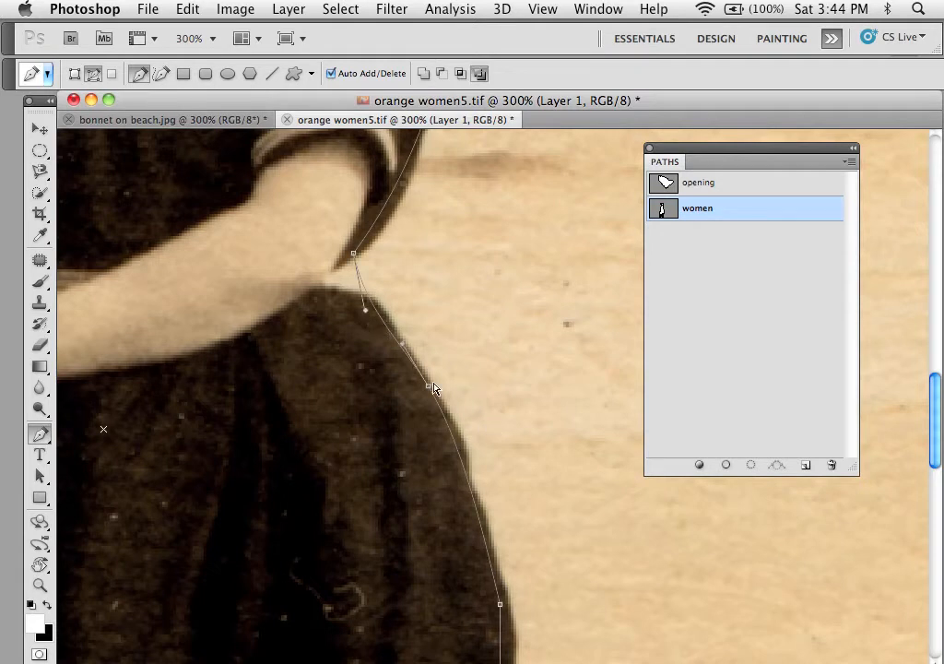
Reposition the women path's upper skirt anchor point onto the fabric edge and adjust its direction handles to fit the curve
drag(427, 387, 434, 384)
drag(465, 449, 376, 503)
mouse_move(350, 542)
mouse_down()
mouse_move(331, 573)
mouse_move(348, 532)
mouse_up()
drag(458, 342, 422, 344)
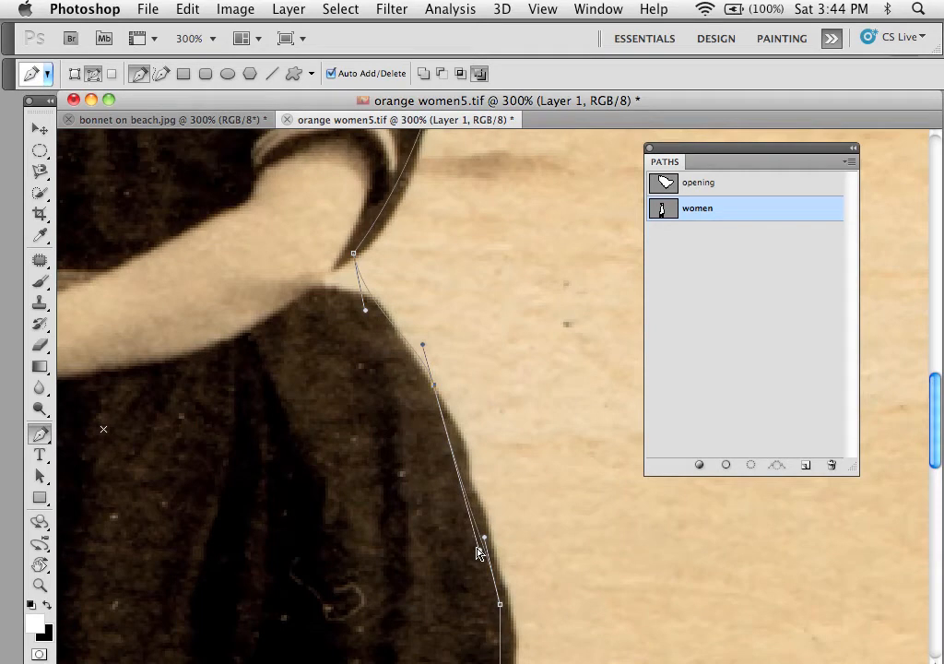
drag(481, 550, 478, 402)
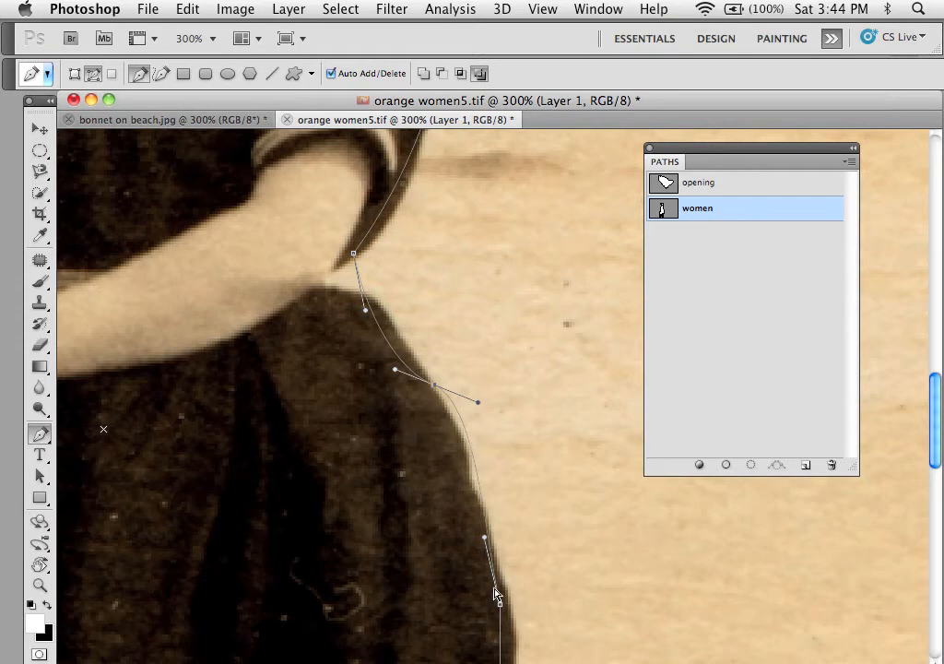
drag(477, 403, 440, 405)
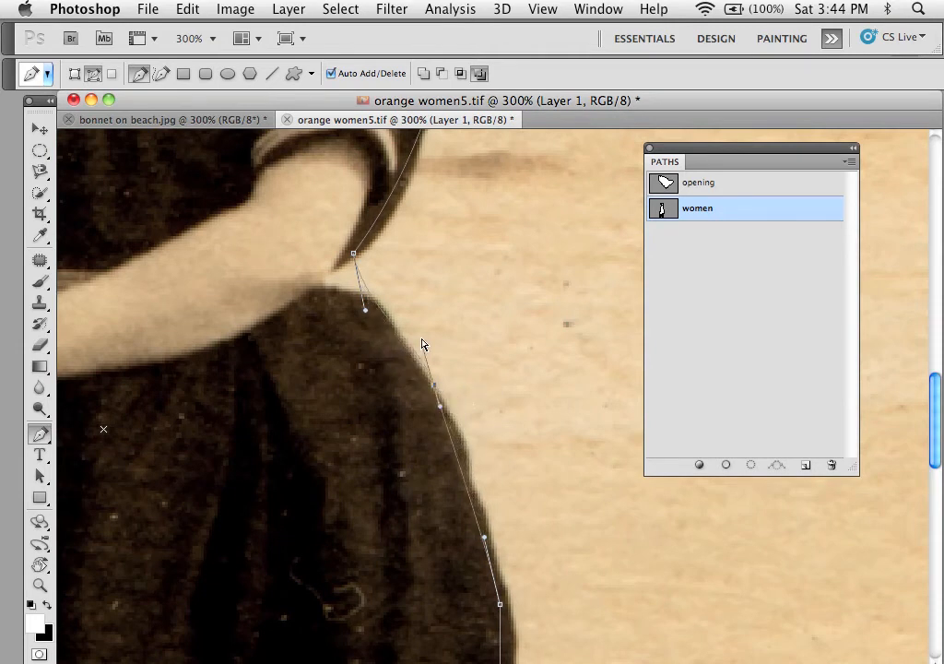
drag(434, 391, 426, 378)
drag(413, 338, 417, 344)
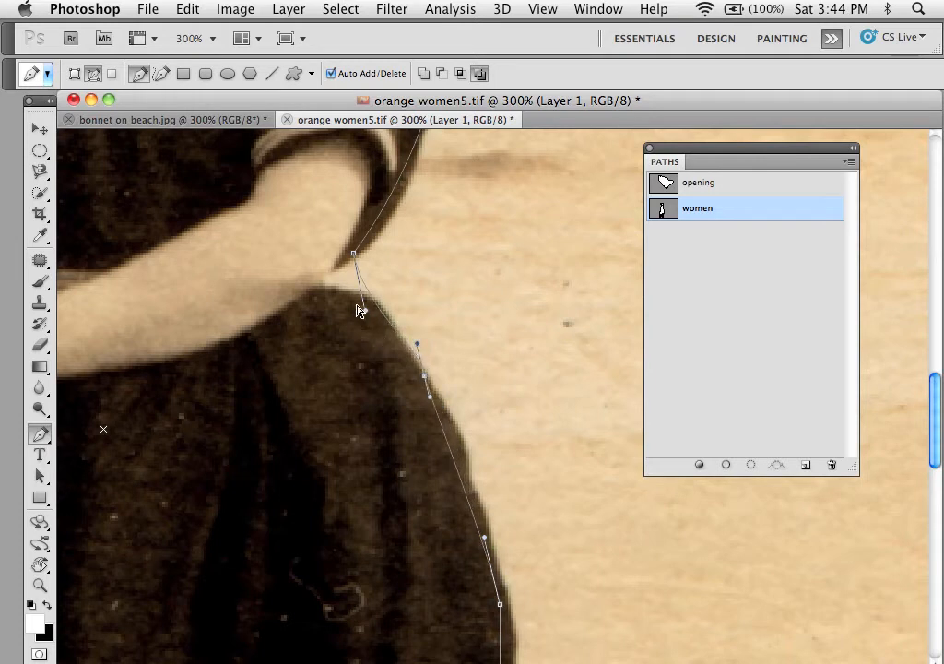
Move the anchor point below the sleeve into the elbow notch and bend its upper handle to follow the sleeve's outer edge
drag(360, 310, 380, 312)
drag(353, 258, 331, 275)
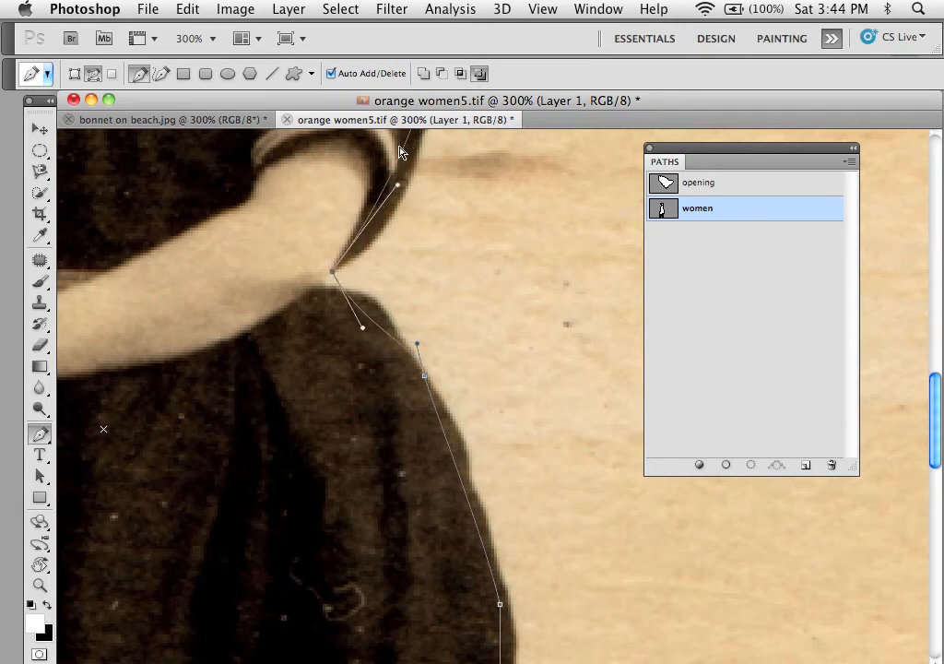
drag(398, 187, 430, 219)
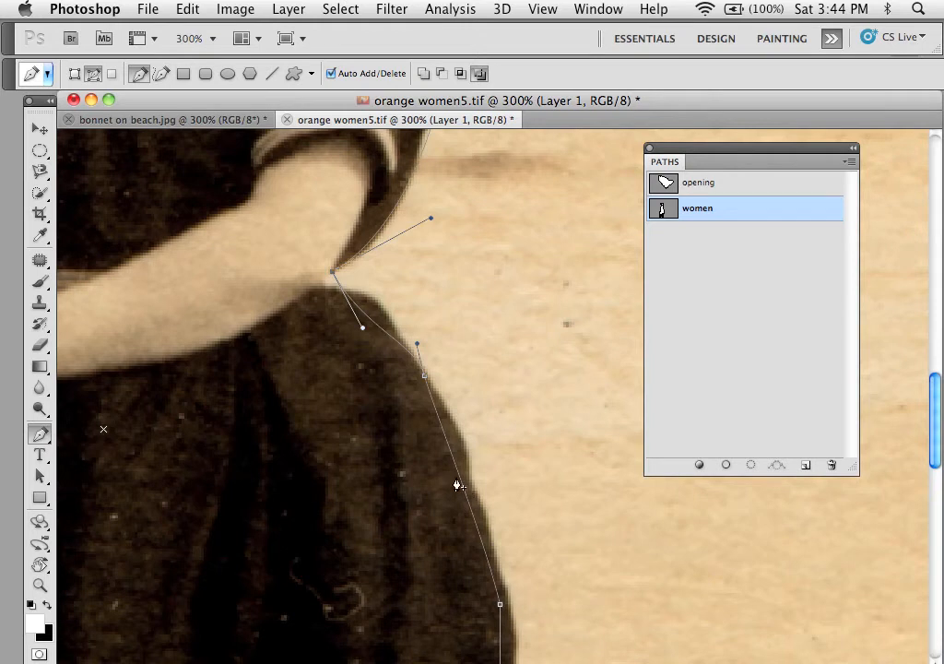
Add an anchor point below the upper skirt anchor, move it onto the fabric edge and shape its handles to the outline
key(super+equal)
key(super+equal)
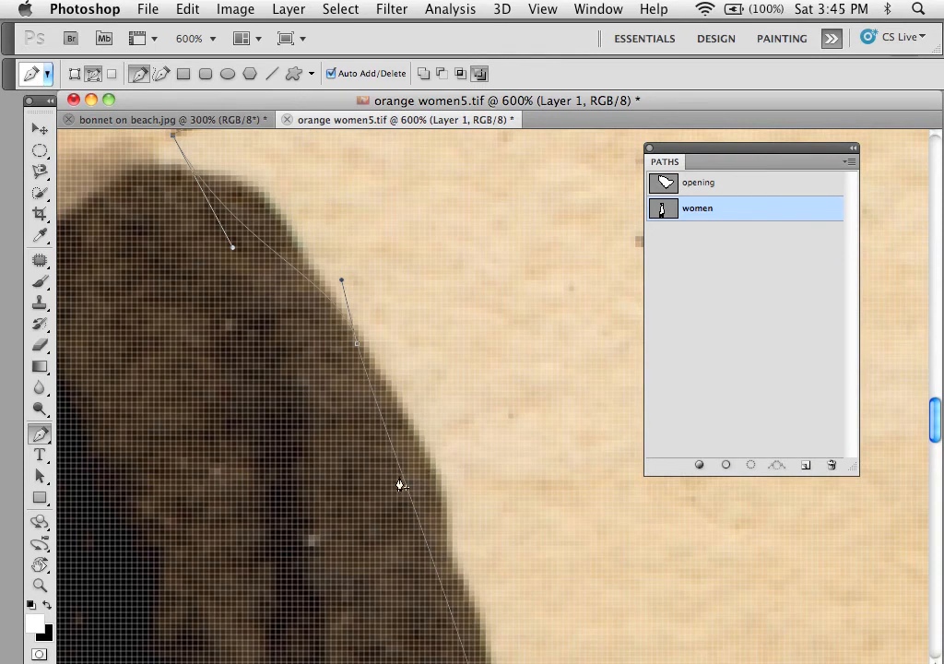
key(super+minus)
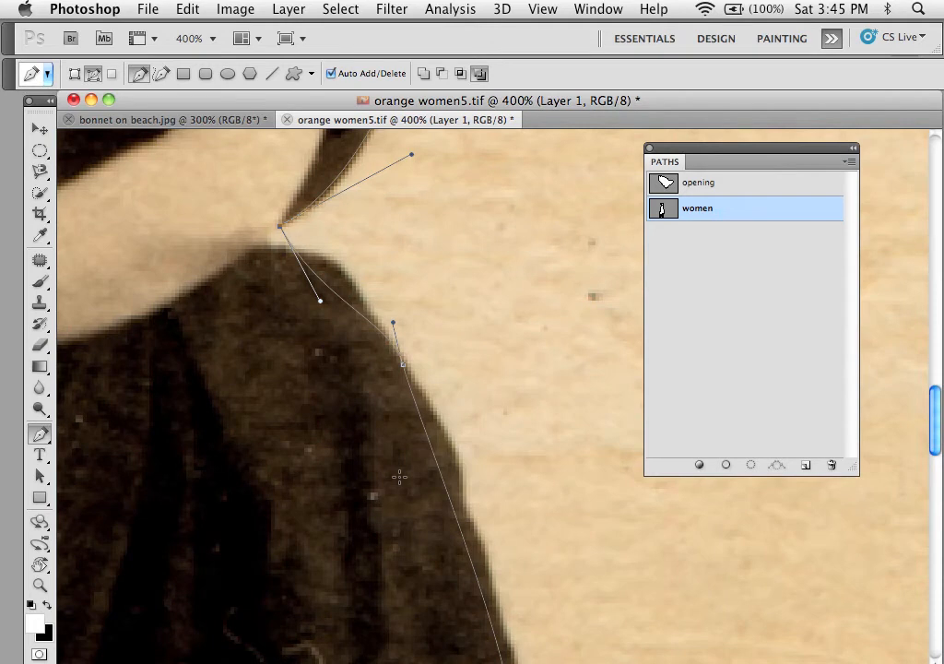
drag(402, 480, 375, 359)
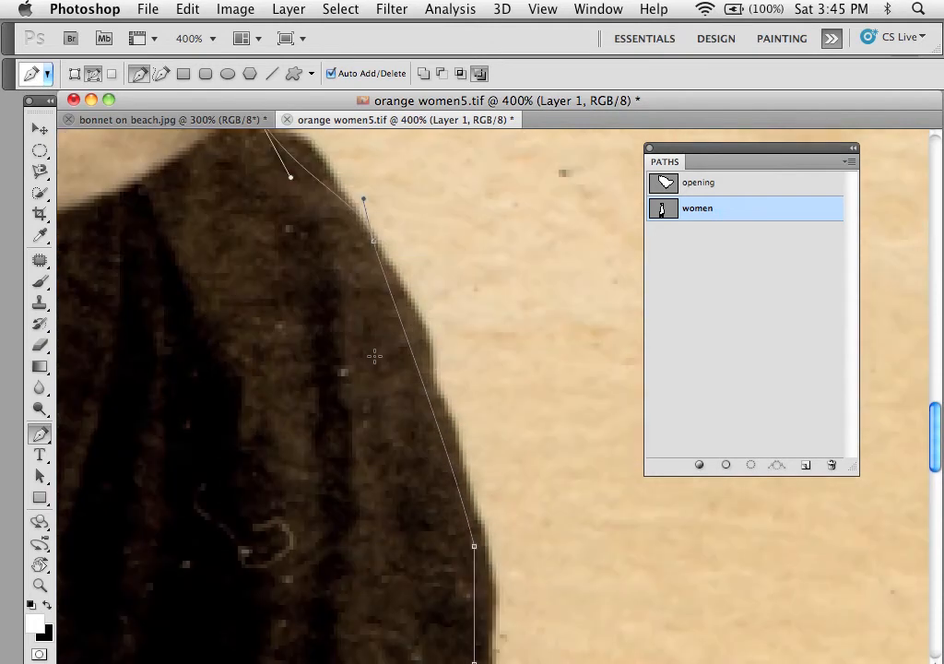
click(423, 390)
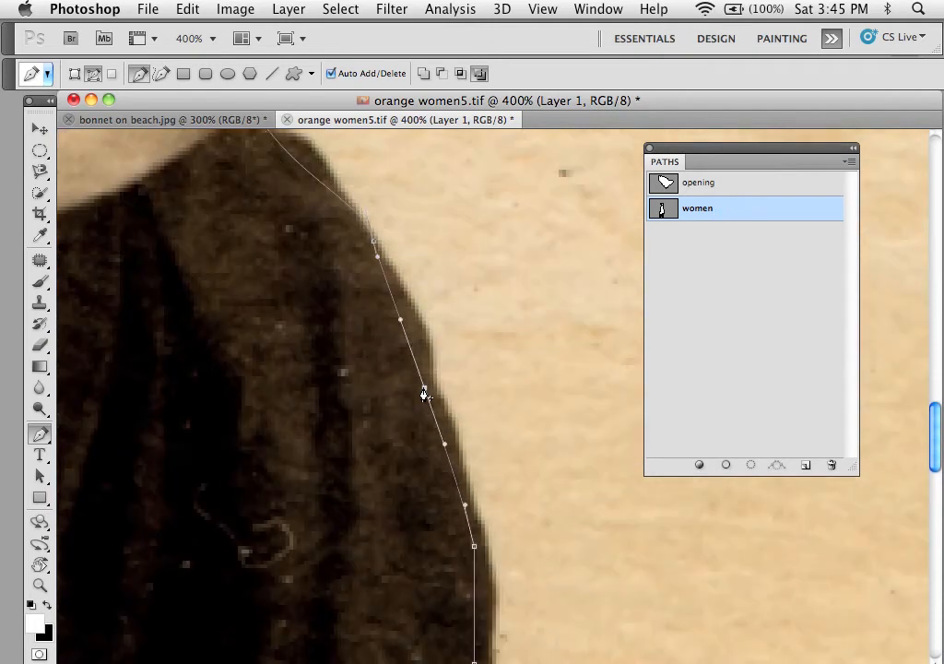
drag(423, 390, 465, 409)
drag(430, 353, 434, 370)
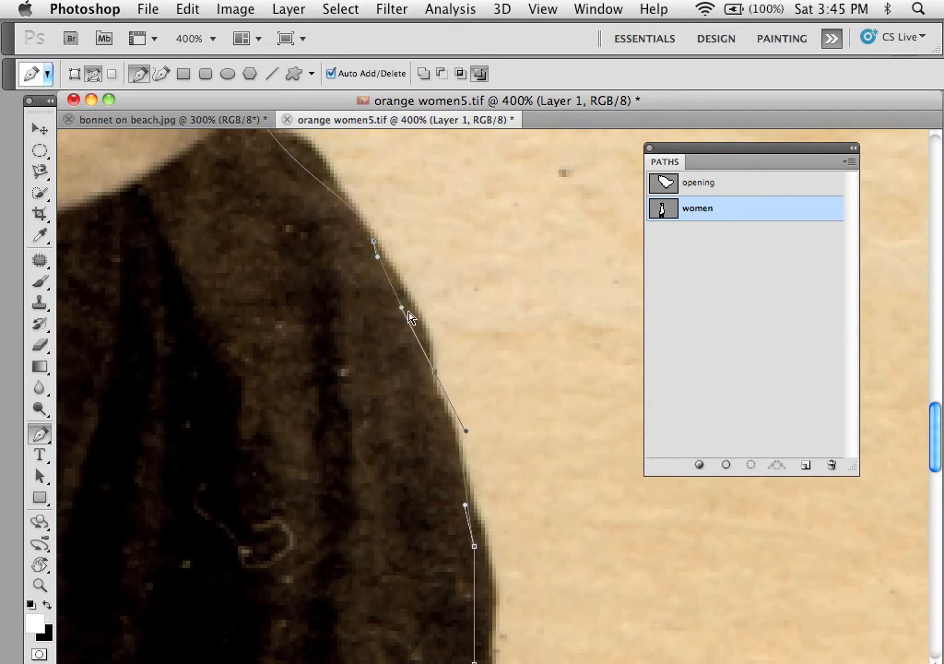
drag(401, 308, 425, 298)
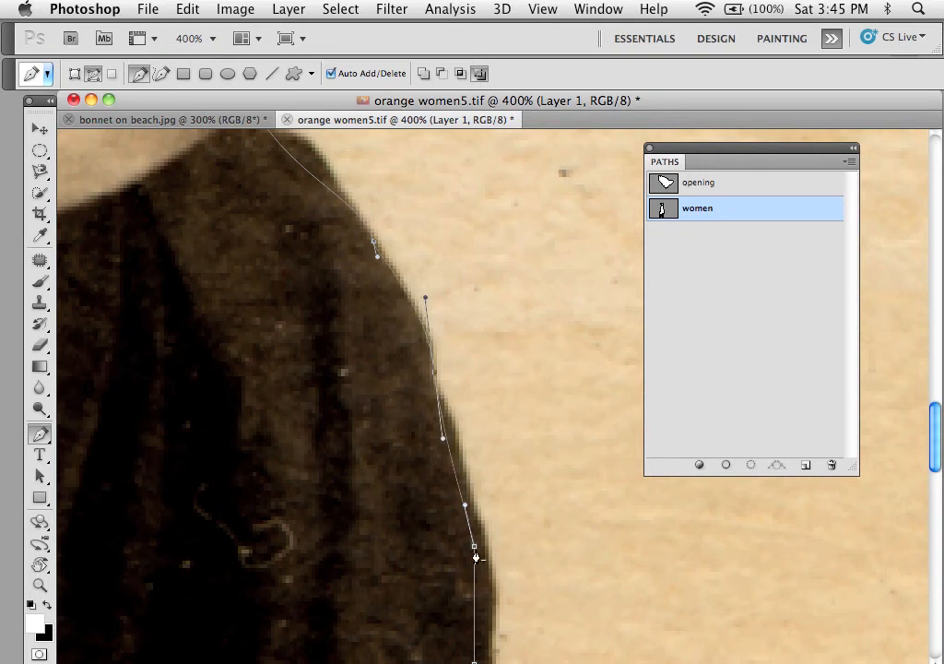
Move the anchor points along the middle and lower skirt outward onto the fabric edge
drag(475, 546, 511, 285)
scroll(488, 557, right, 2)
key(space)
drag(447, 368, 468, 371)
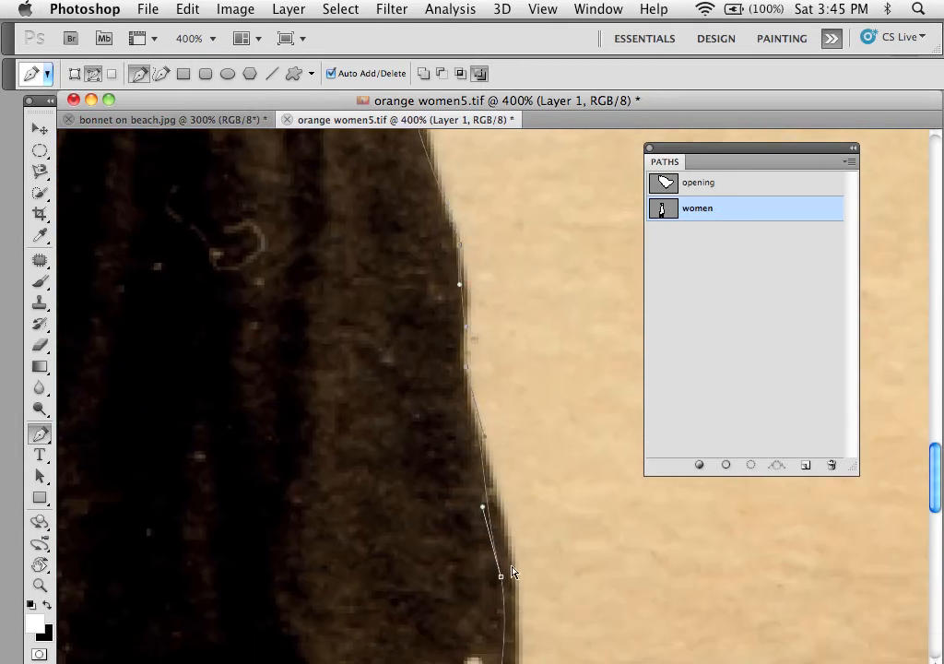
drag(502, 576, 522, 579)
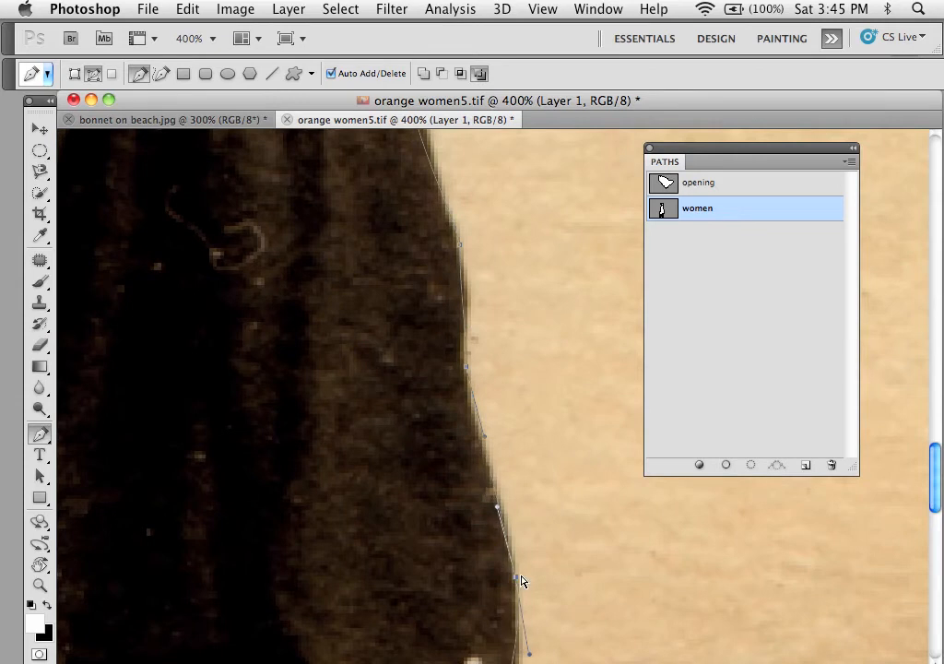
Fine-tune the added upper skirt anchor and move the hem corner anchor outward to match the skirt's outline
key(super+minus)
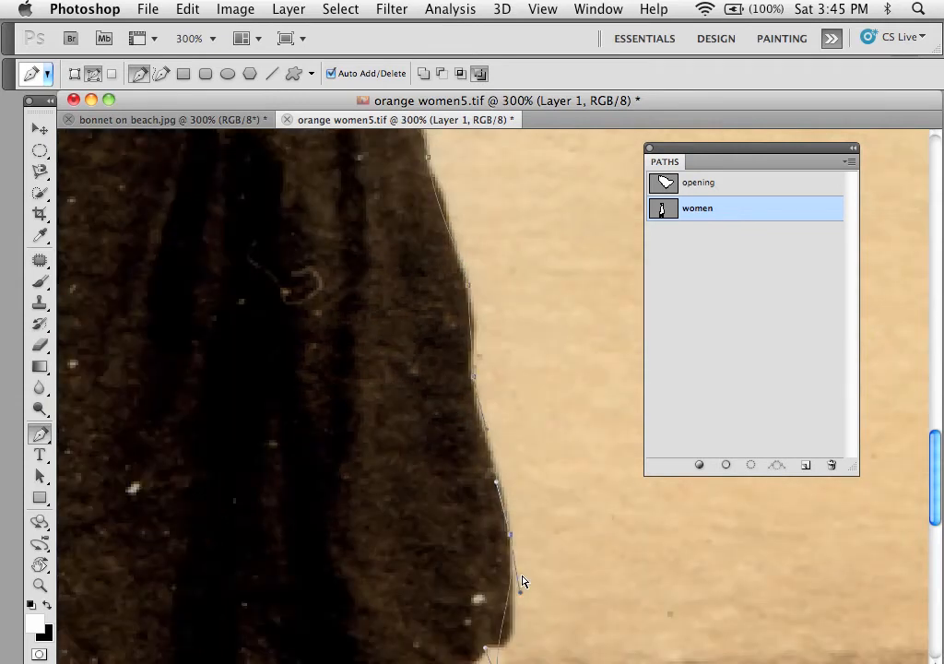
key(super+minus)
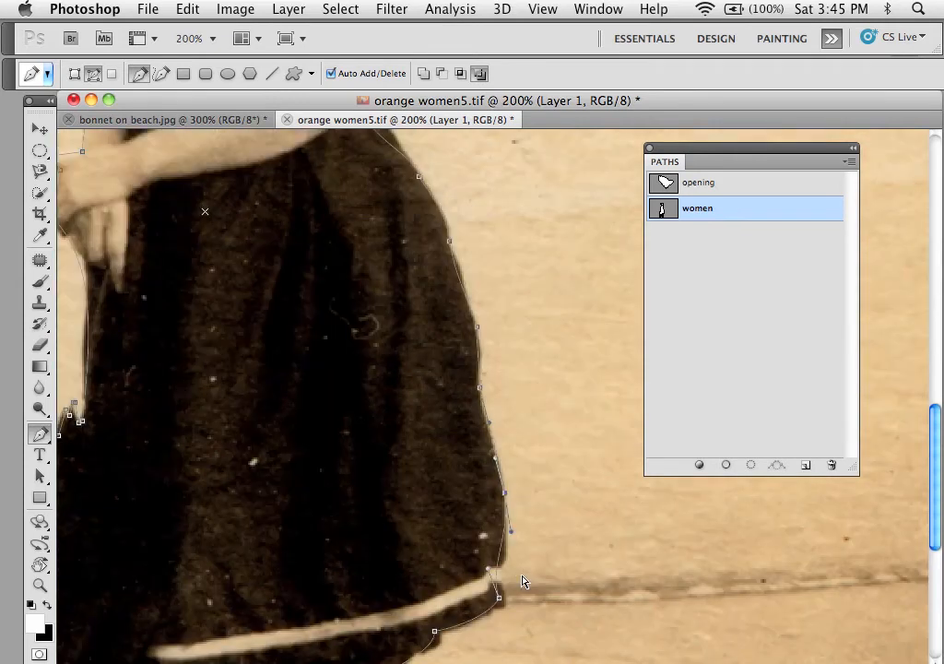
super+click(449, 243)
drag(450, 244, 454, 249)
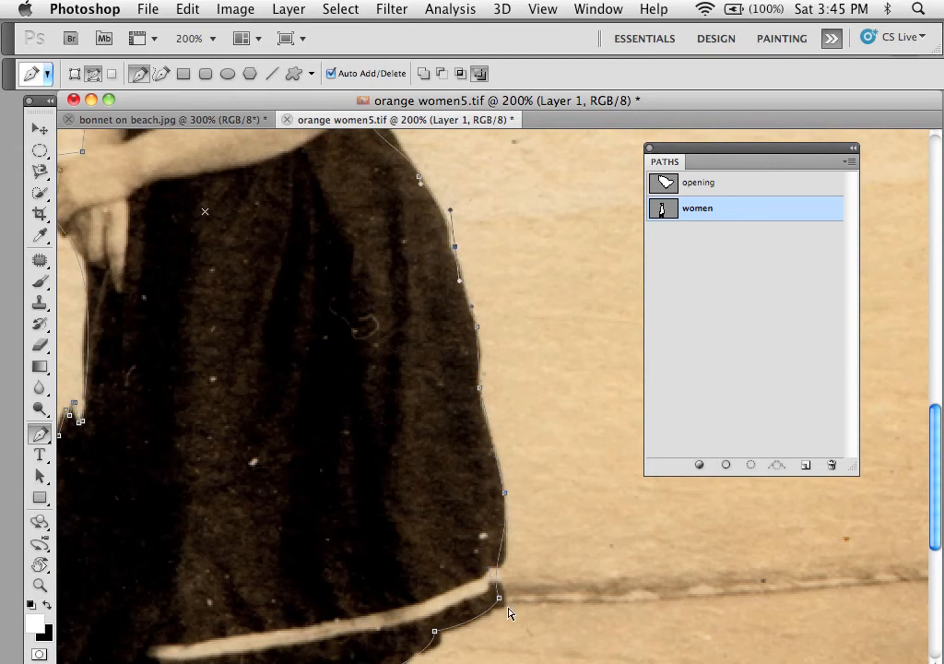
super+click(499, 599)
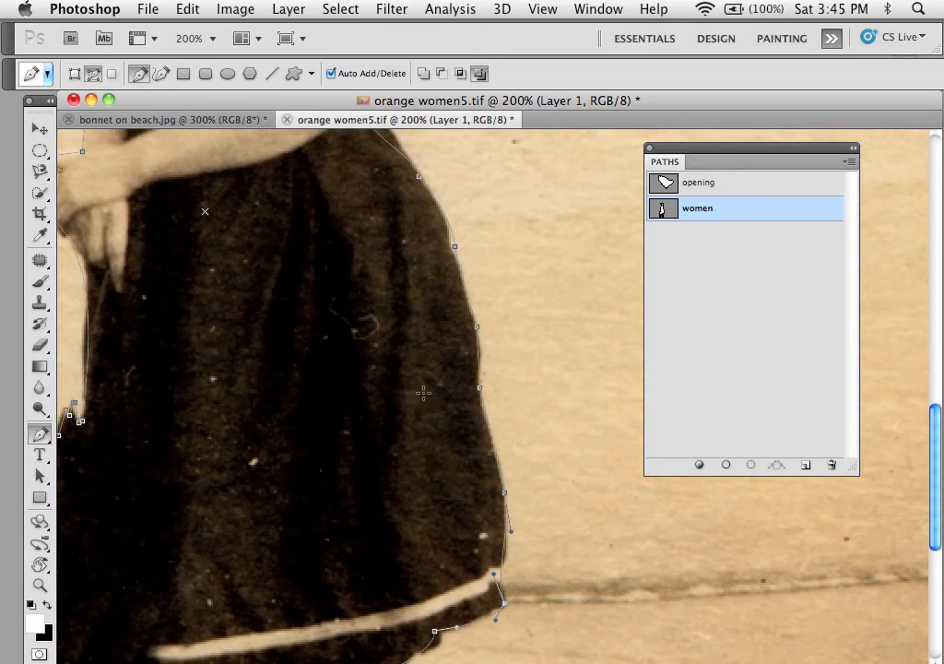
Bring the whole figure into view, move the Paths panel closer to it and reselect the women path
scroll(425, 387, up, 5)
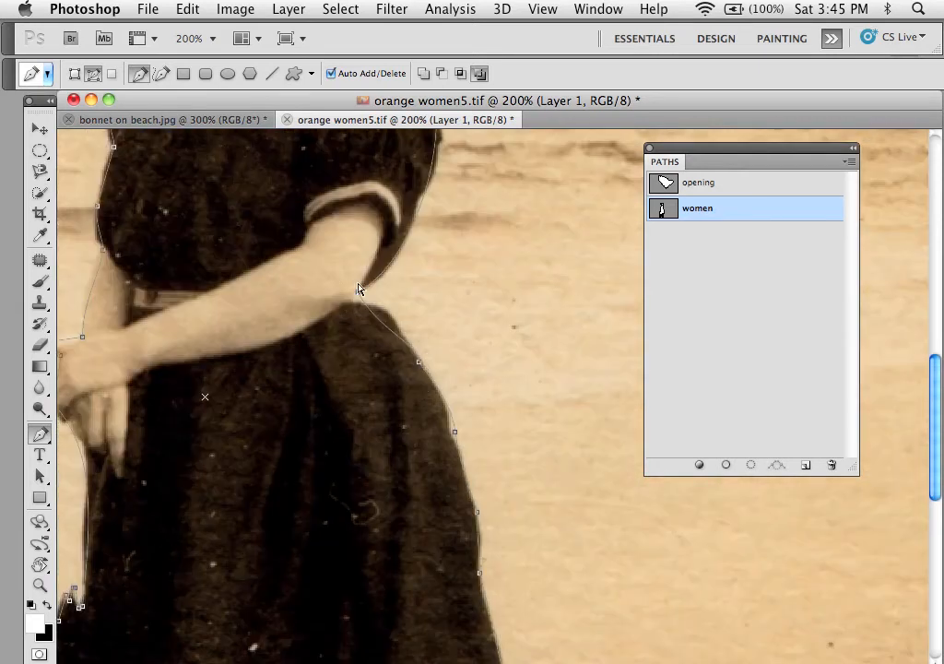
key(super+minus)
key(super+minus)
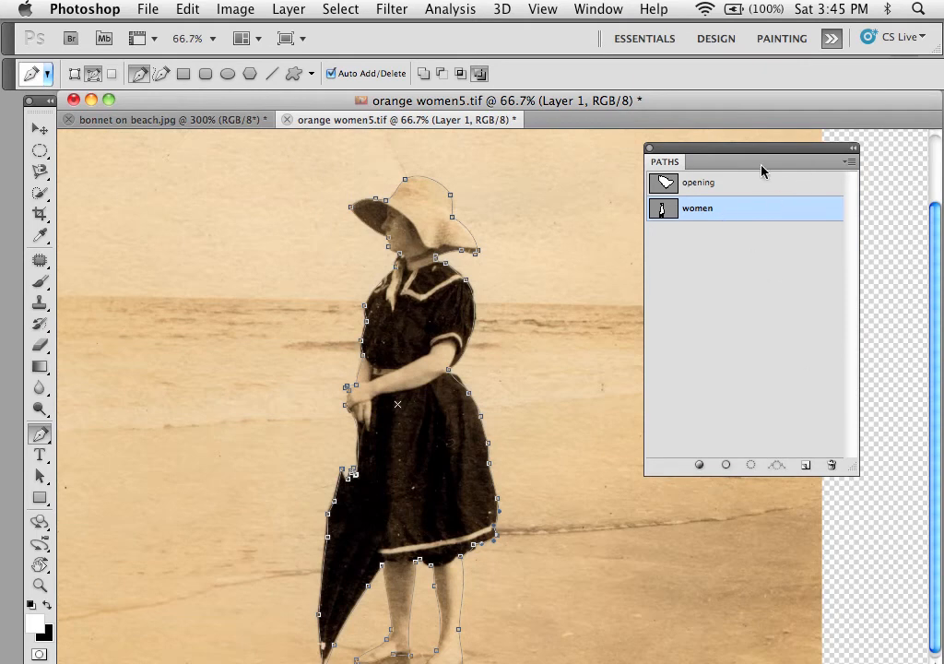
drag(696, 140, 642, 141)
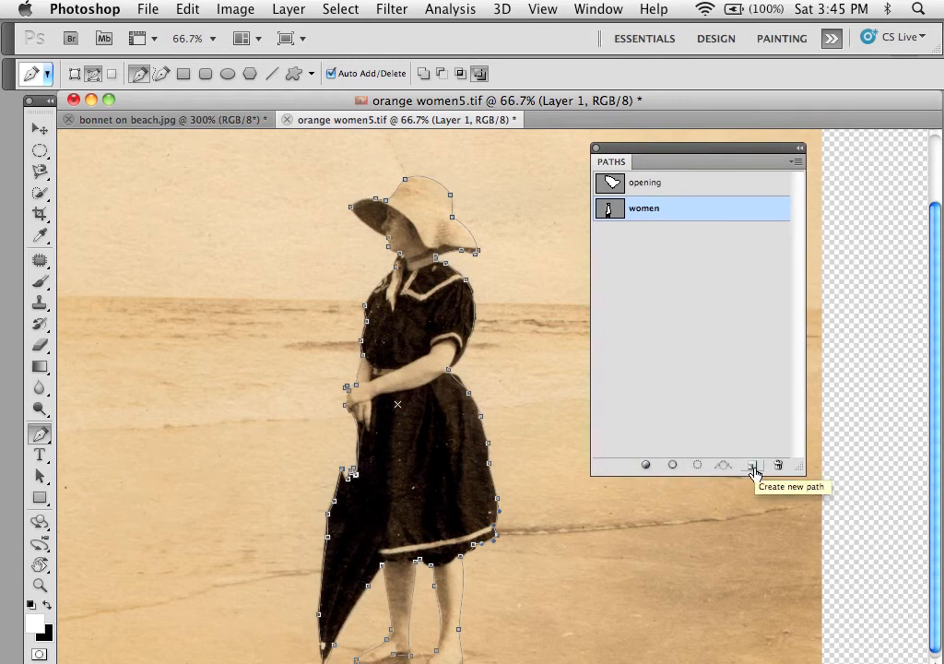
click(675, 227)
click(663, 186)
click(664, 207)
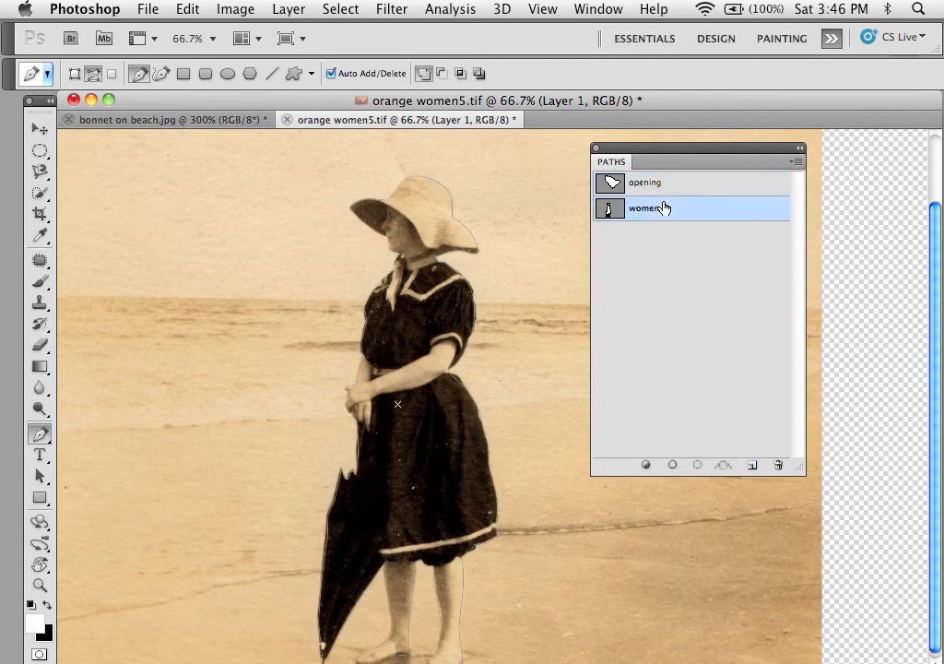
Load the women path as a selection, and clear the selection with the path active again
click(696, 468)
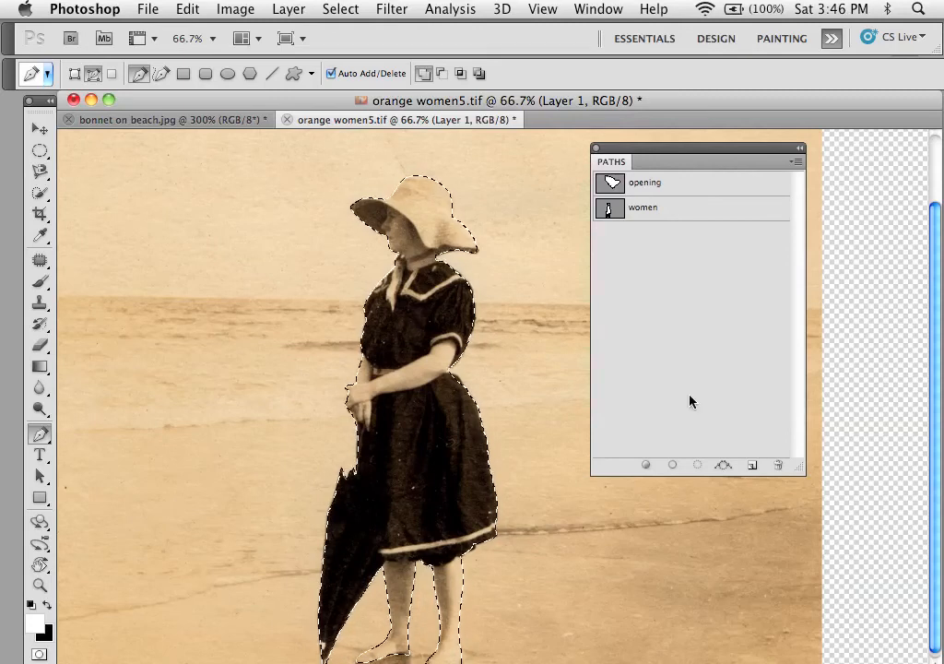
key(super+d)
click(692, 214)
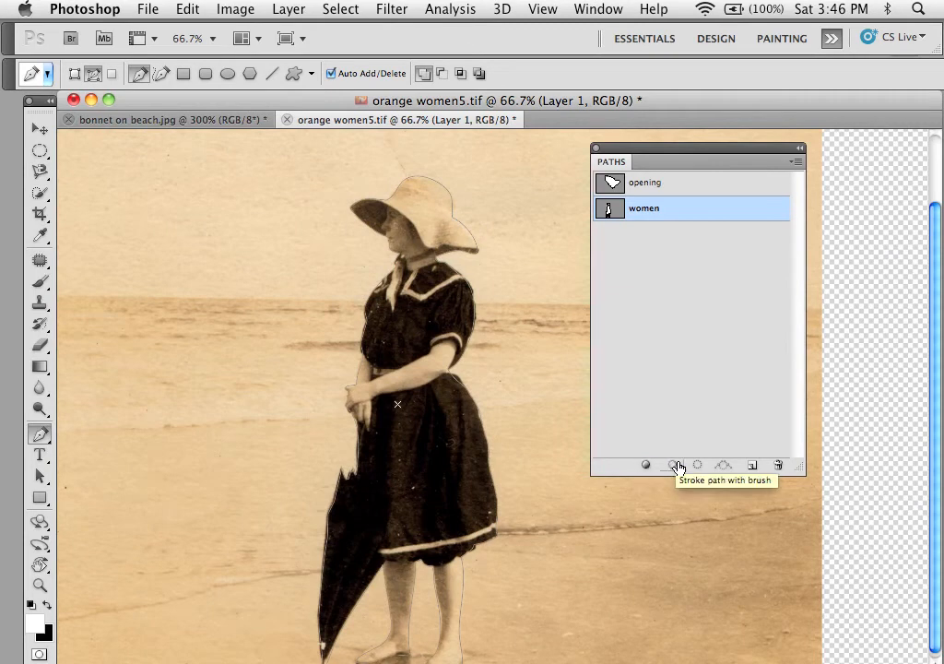
Set the foreground colour to the bright red e70e0e
click(38, 629)
click(637, 291)
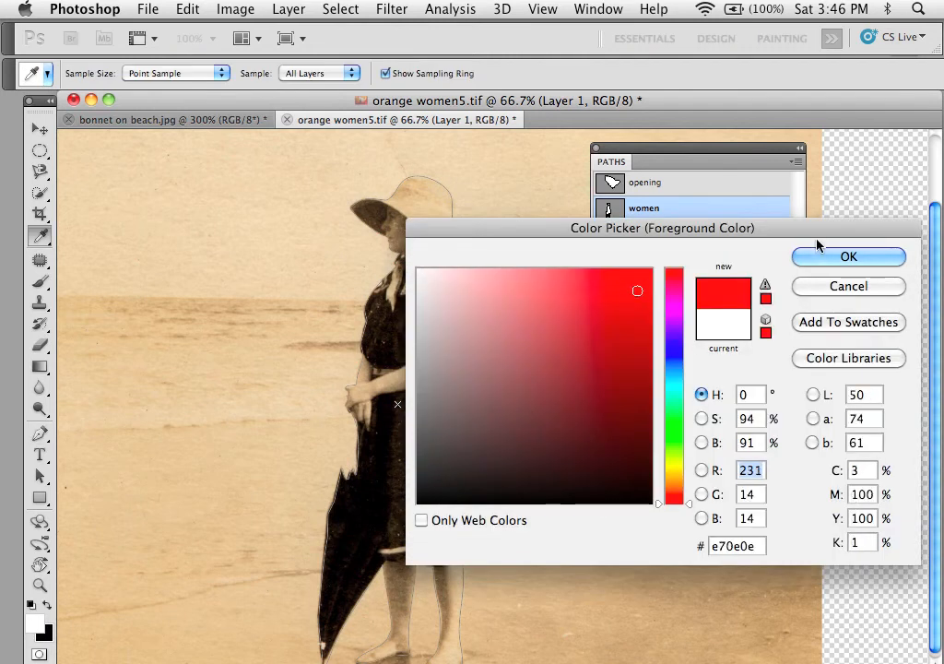
click(834, 256)
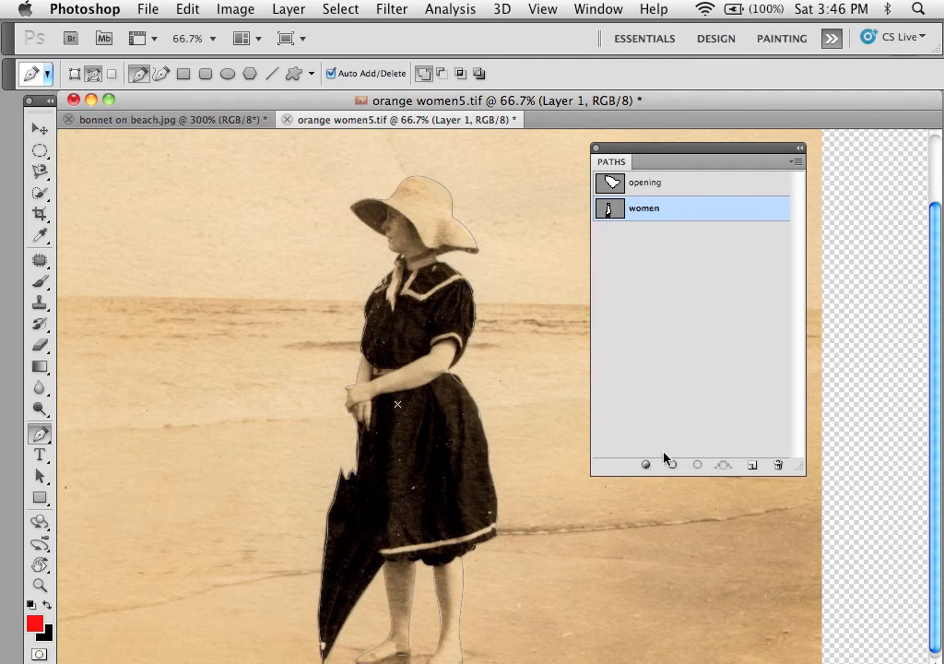
Fill the women path with the red foreground colour, and undo the fill with the path active again
click(645, 466)
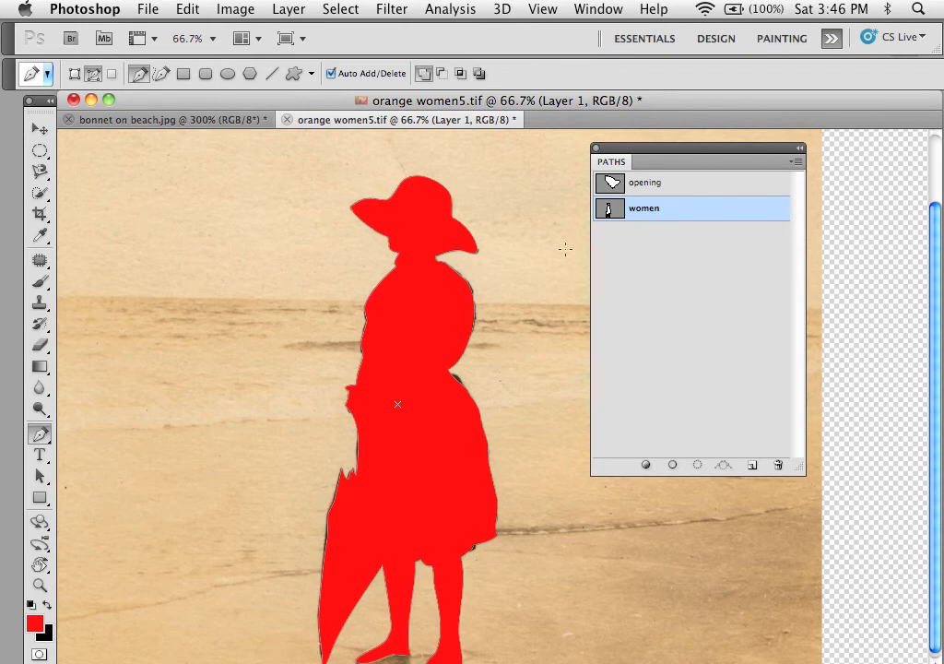
scroll(490, 270, down, 1)
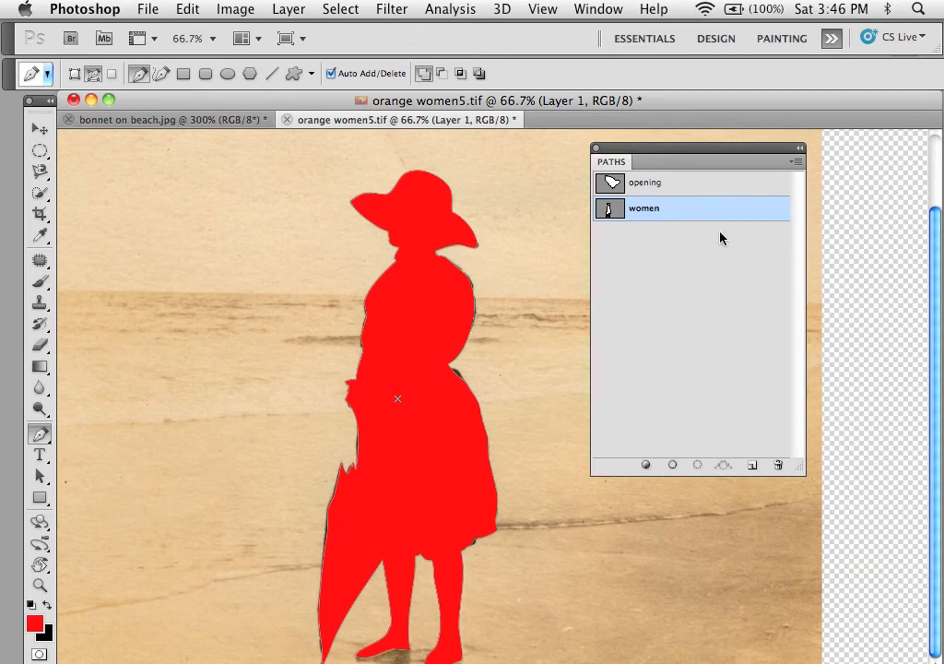
key(super+z)
click(688, 291)
click(655, 221)
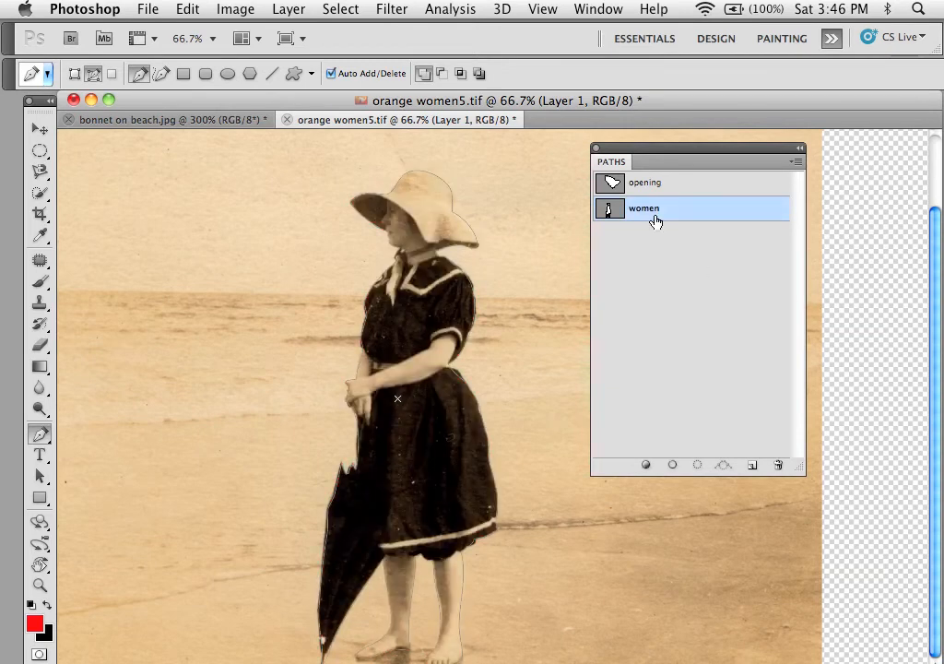
Stroke the women path with a 9-pixel red brush, then undo the stroke and deselect the path
click(672, 465)
click(671, 469)
key(b)
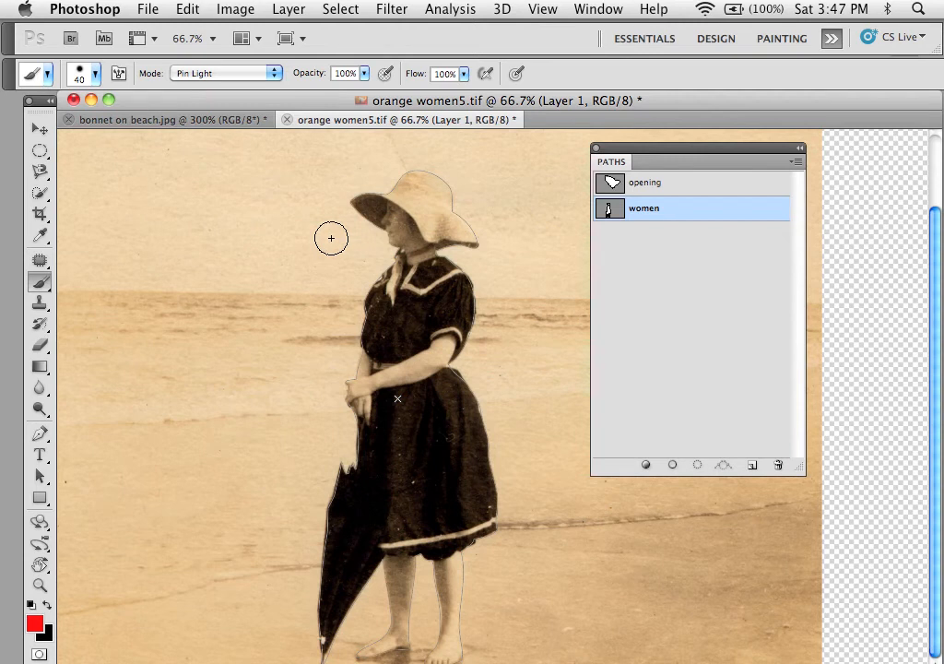
key(bracketleft)
key(bracketleft)
key(bracketleft)
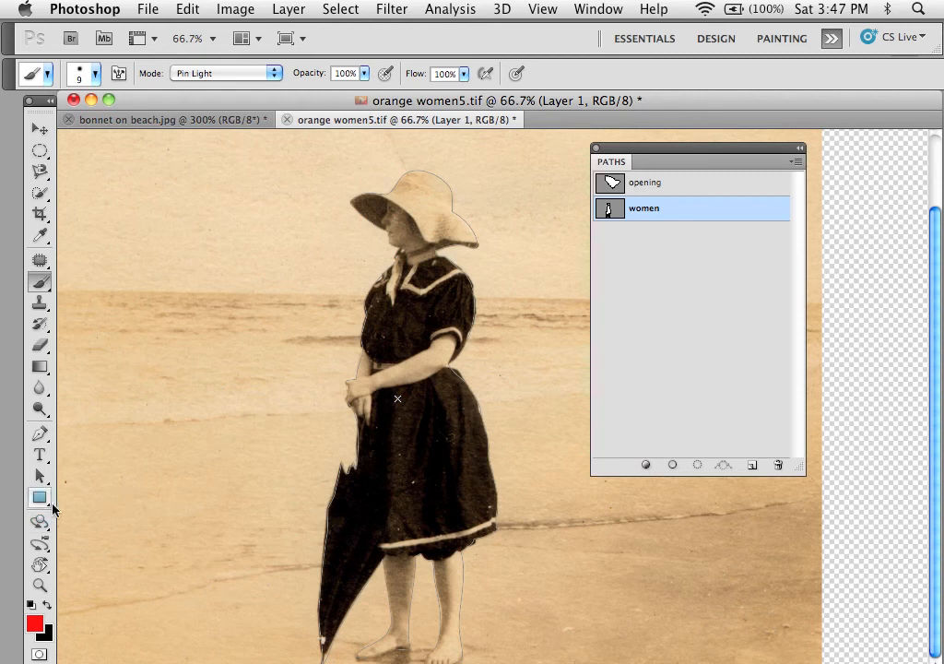
click(670, 465)
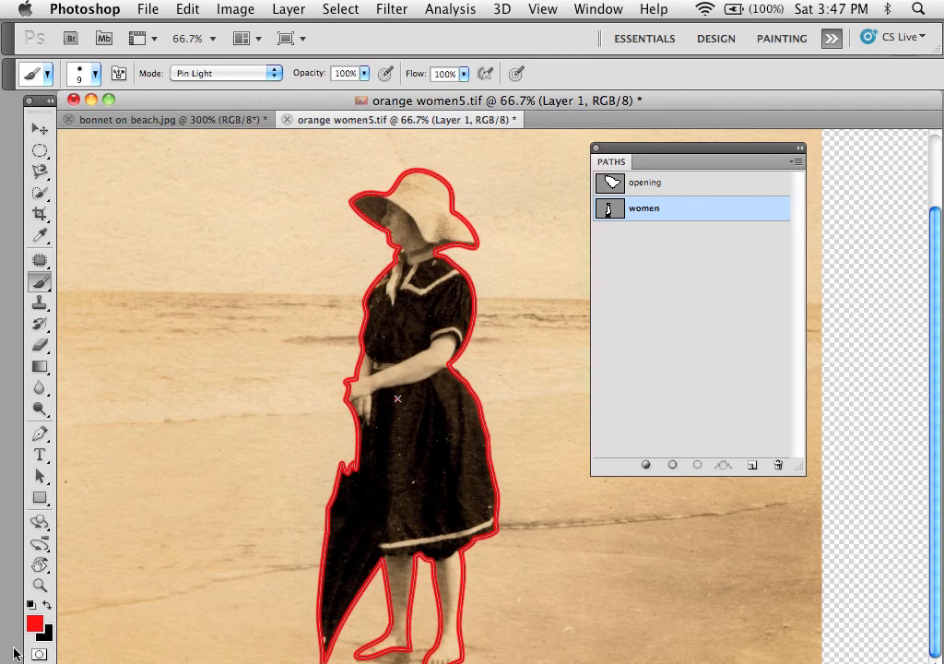
key(super+z)
click(677, 360)
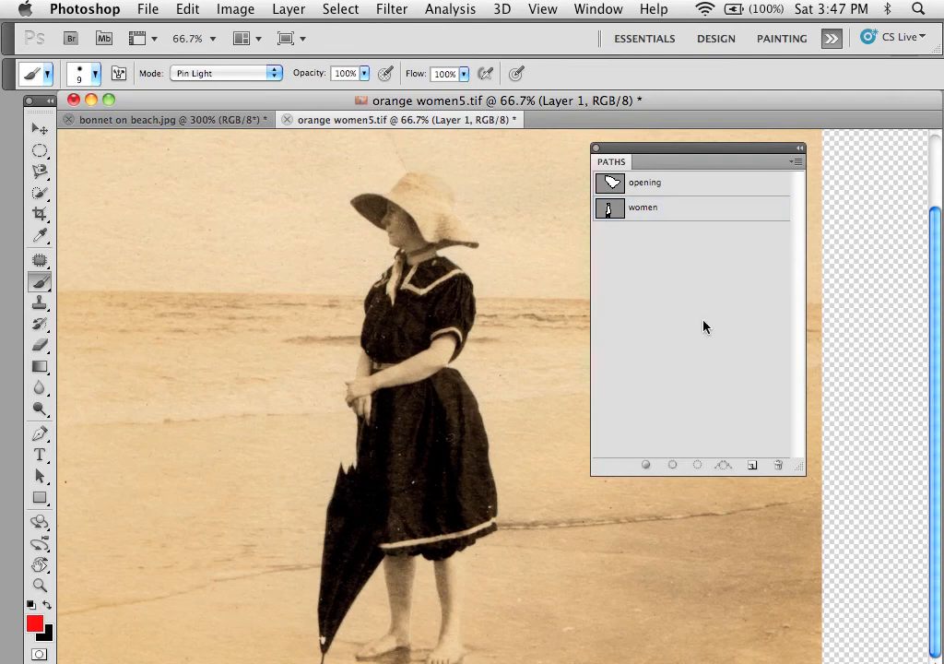
Make a new anti-aliased selection from the women path with a feather radius of 3 pixels
click(664, 216)
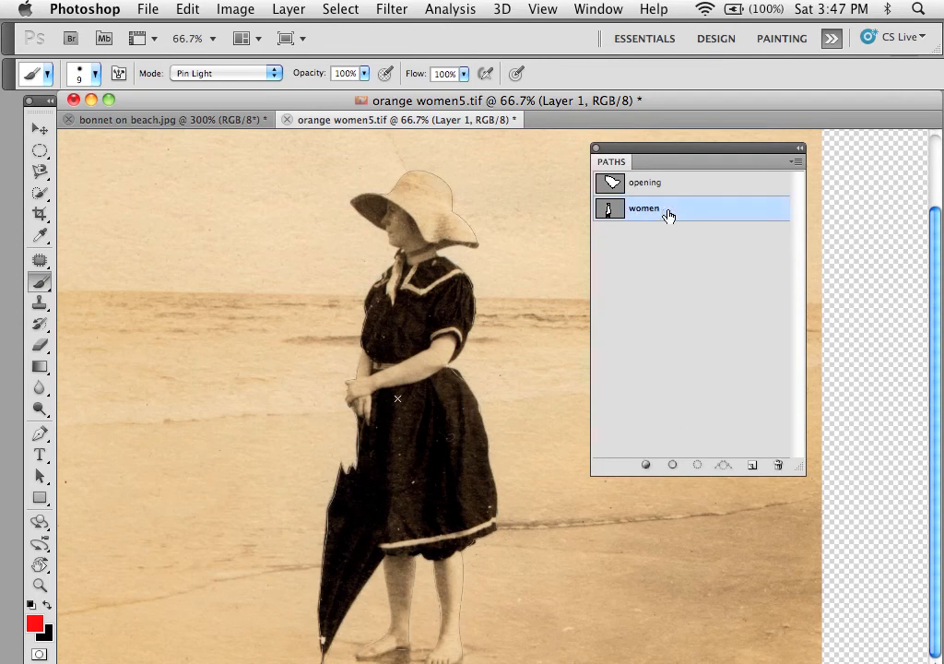
click(797, 163)
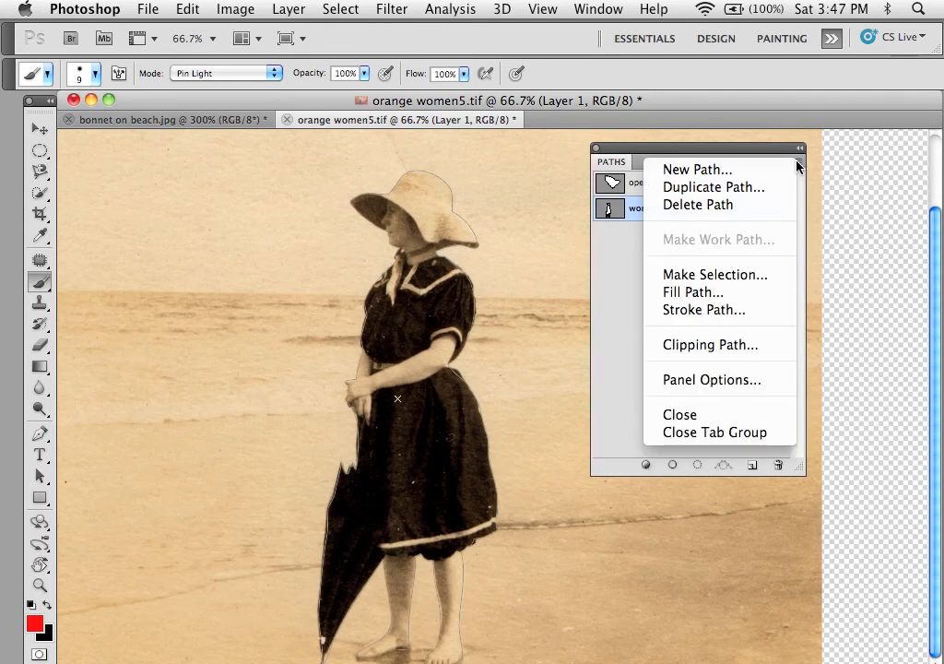
click(772, 274)
drag(554, 240, 806, 114)
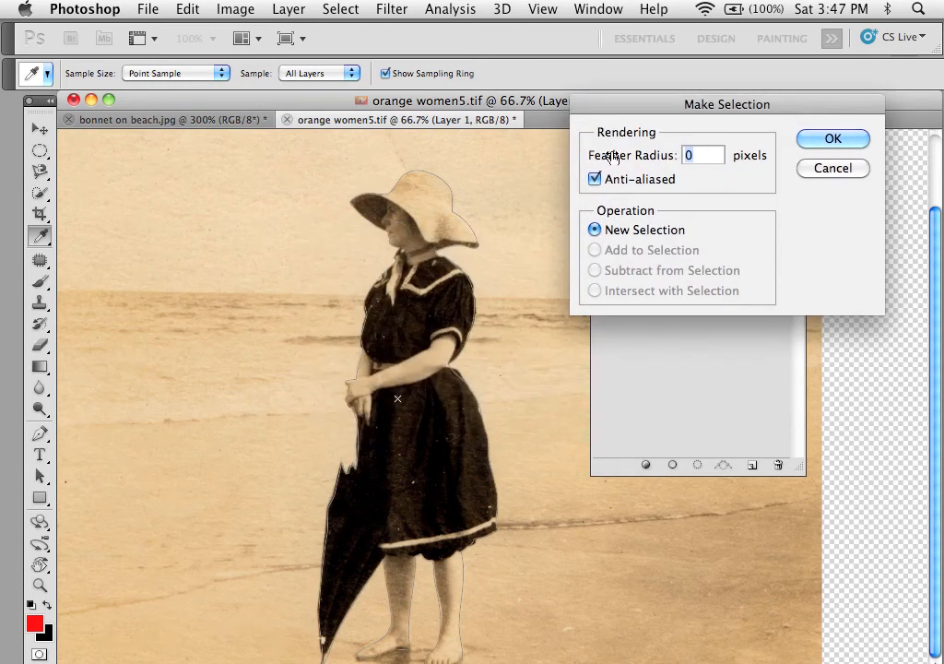
click(697, 156)
drag(689, 156, 679, 157)
text(3)
click(819, 140)
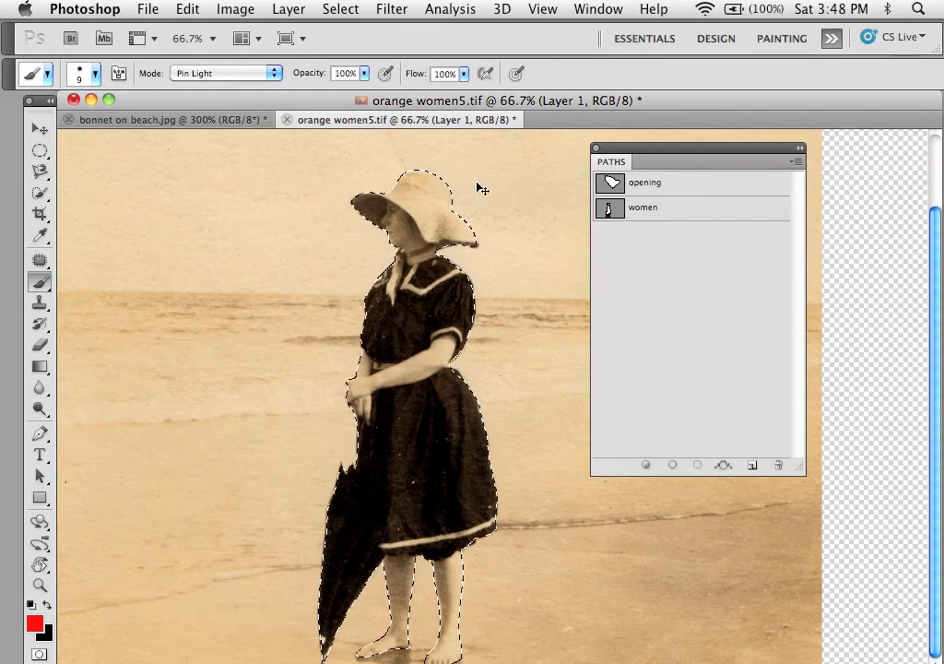
Delete the selected figure to check the feathered edge up close, and undo the deletion with the selection kept
key(Delete)
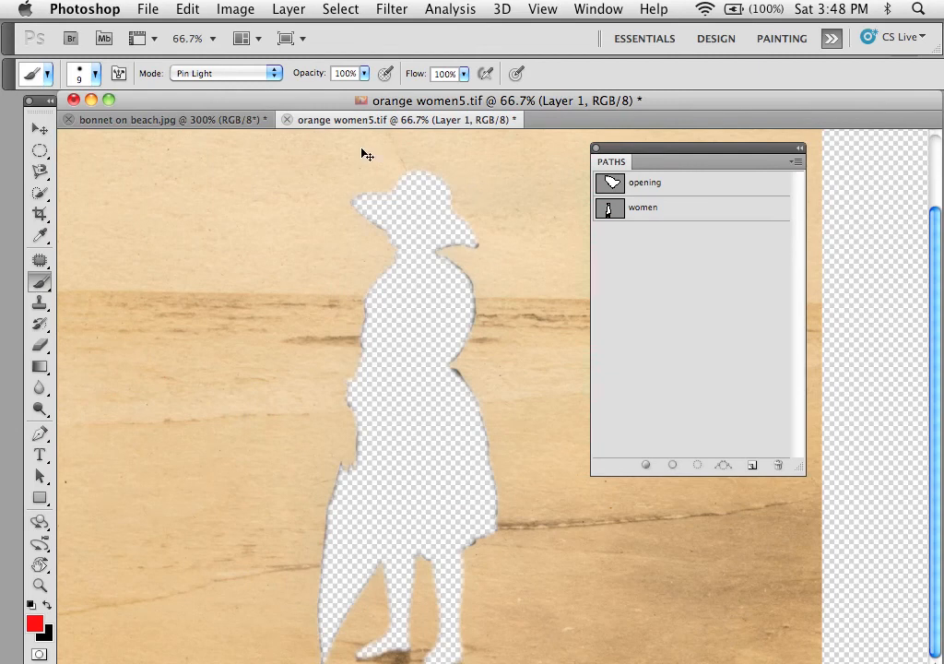
key(super+plus)
key(super+plus)
key(super+plus)
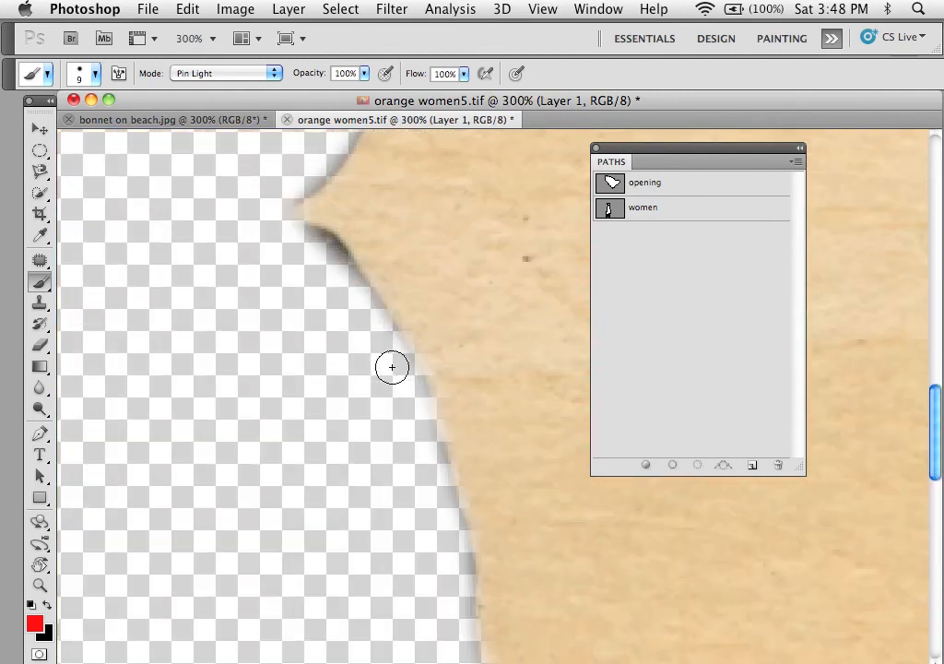
key(super+z)
key(super+z)
key(super+z)
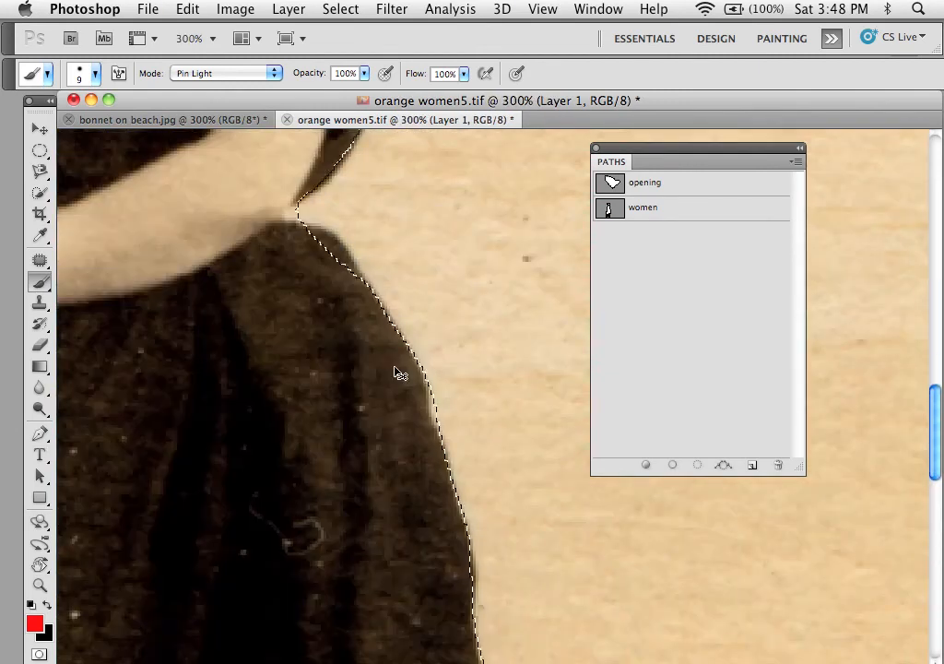
key(super+minus)
key(super+minus)
key(super+minus)
key(super+minus)
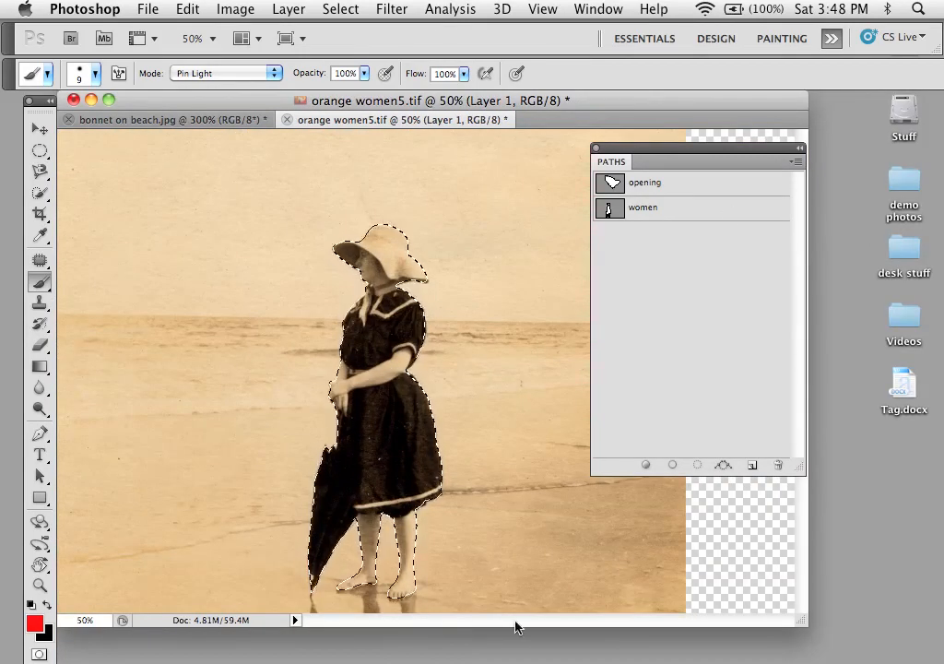
click(647, 205)
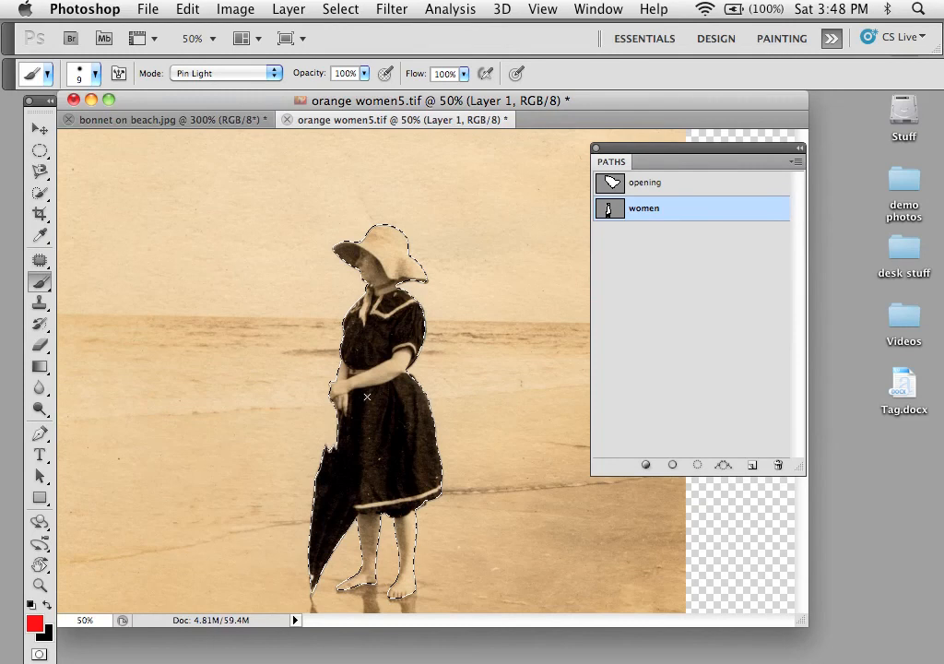
key(alt+])
key(alt+])
key(alt+])
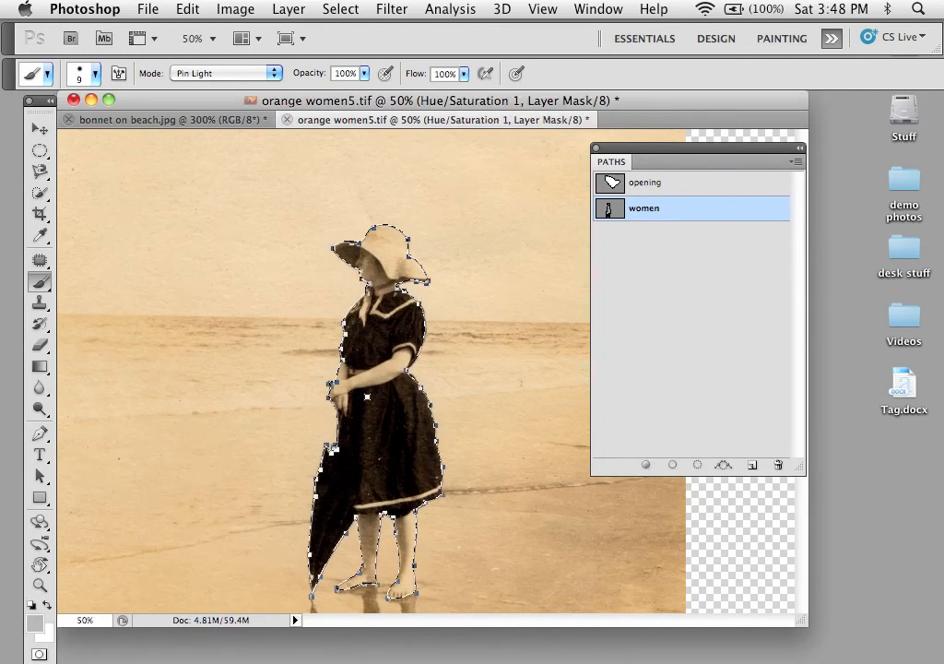
key(Escape)
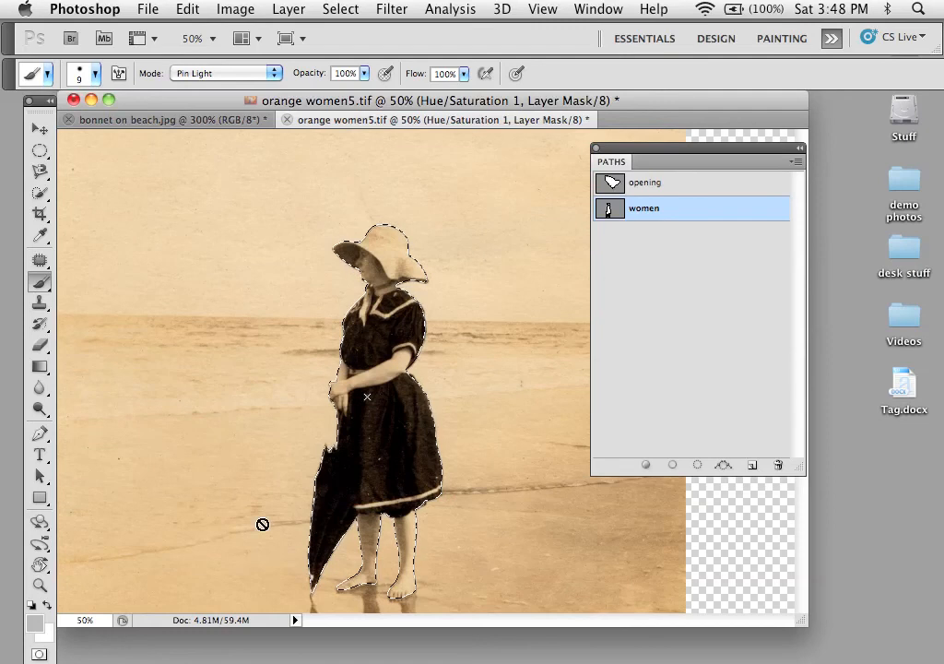
click(654, 313)
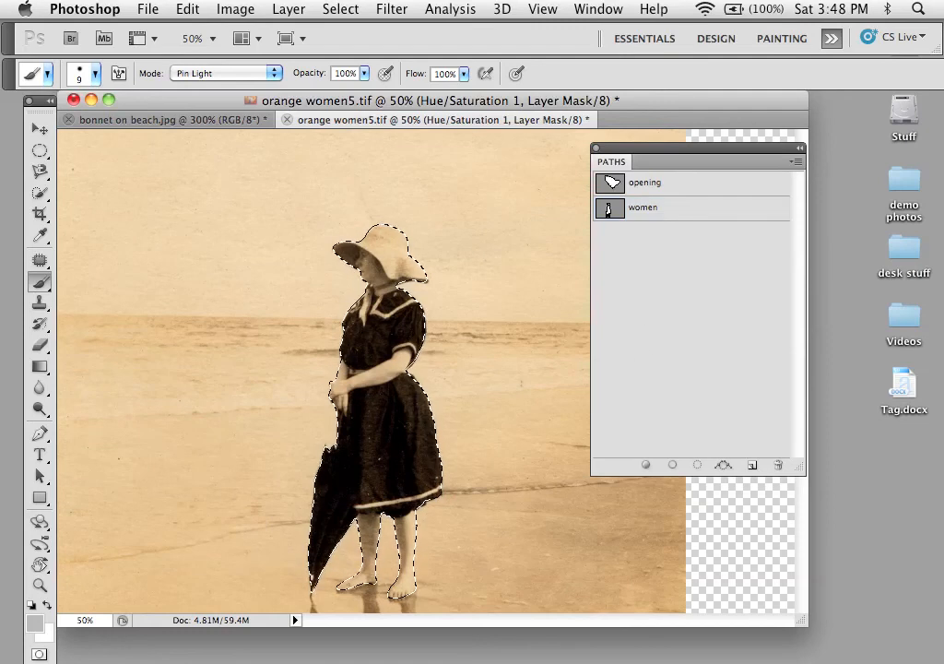
key(alt+[)
Copy the selected figure onto a new layer and move the copy to the left of the original woman
key(super+c)
key(super+v)
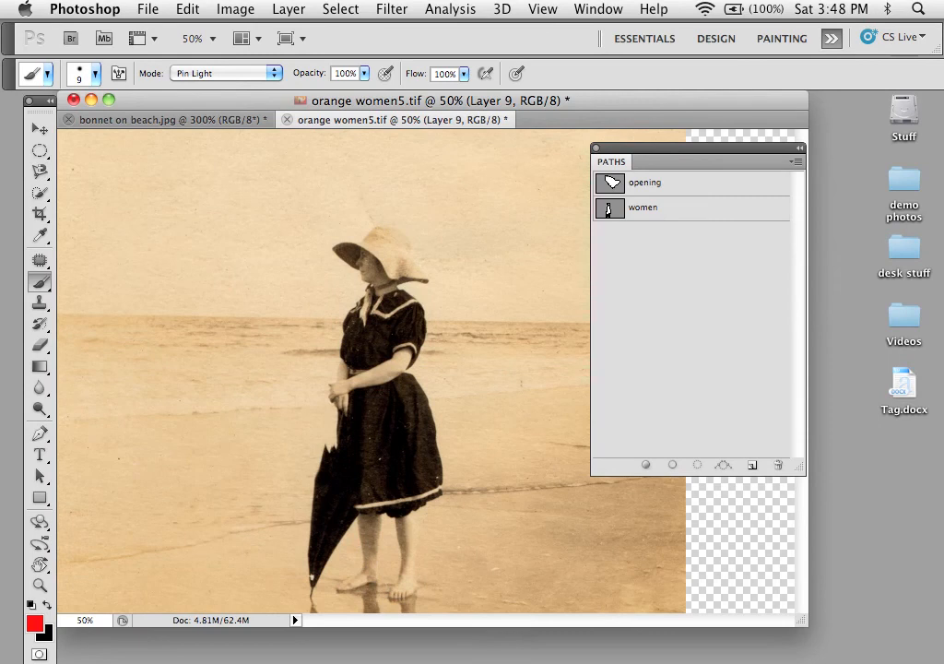
key(v)
drag(379, 373, 186, 385)
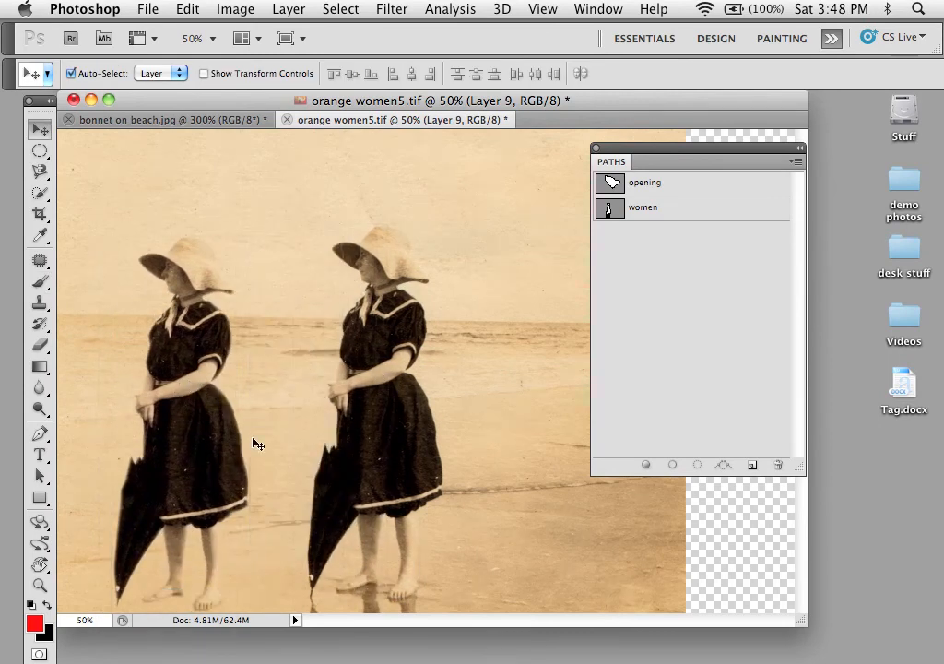
Examine the feathered edges of the copied figure against the original up close
key(super+plus)
key(super+plus)
key(super+plus)
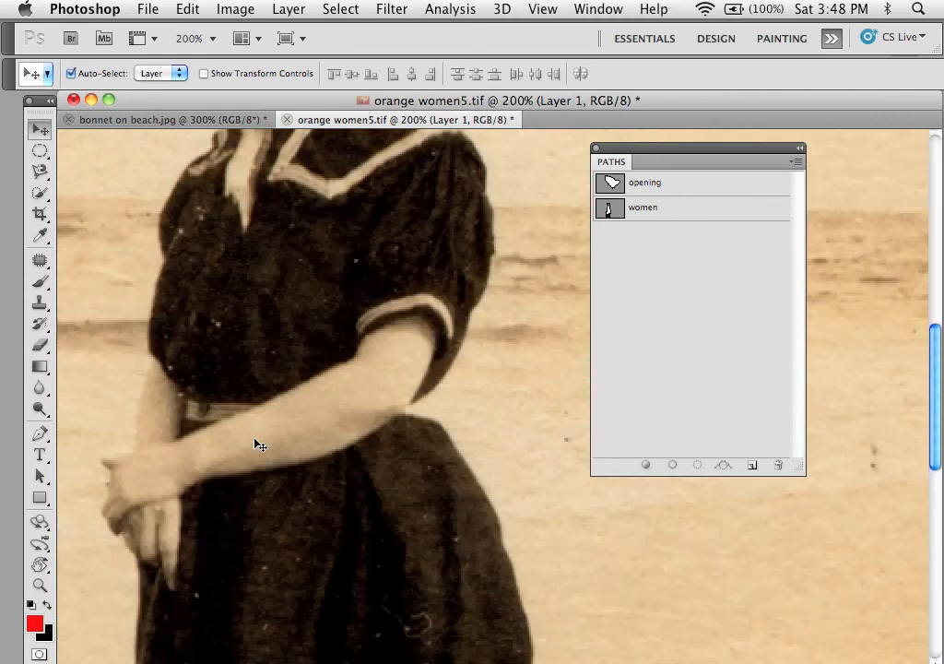
drag(255, 441, 637, 241)
scroll(337, 344, down, 5)
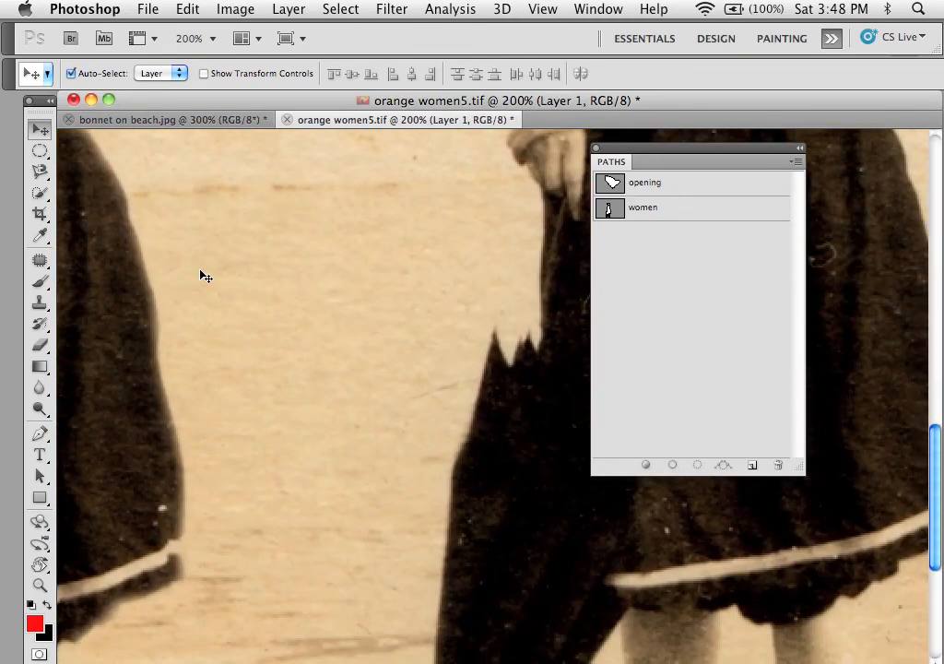
key(super+minus)
key(super+minus)
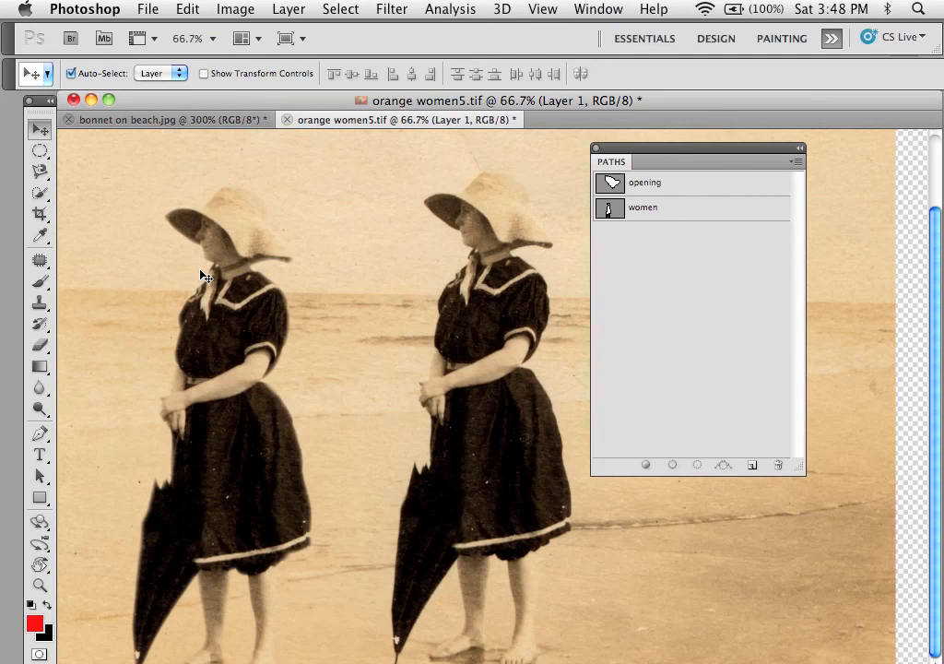
Try to stroke the women path with the Healing Brush as the stroke tool
click(758, 210)
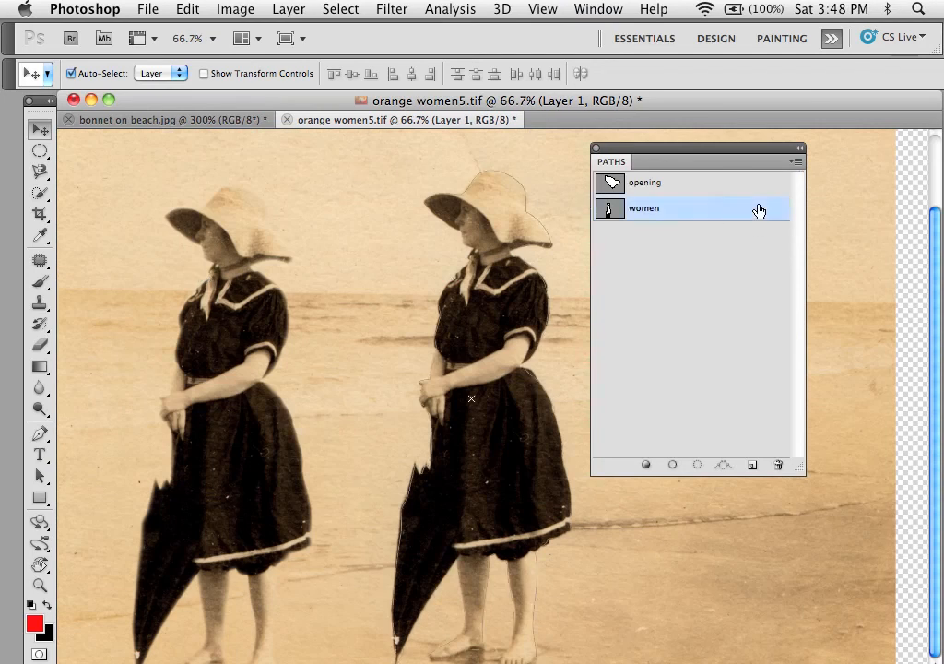
click(796, 163)
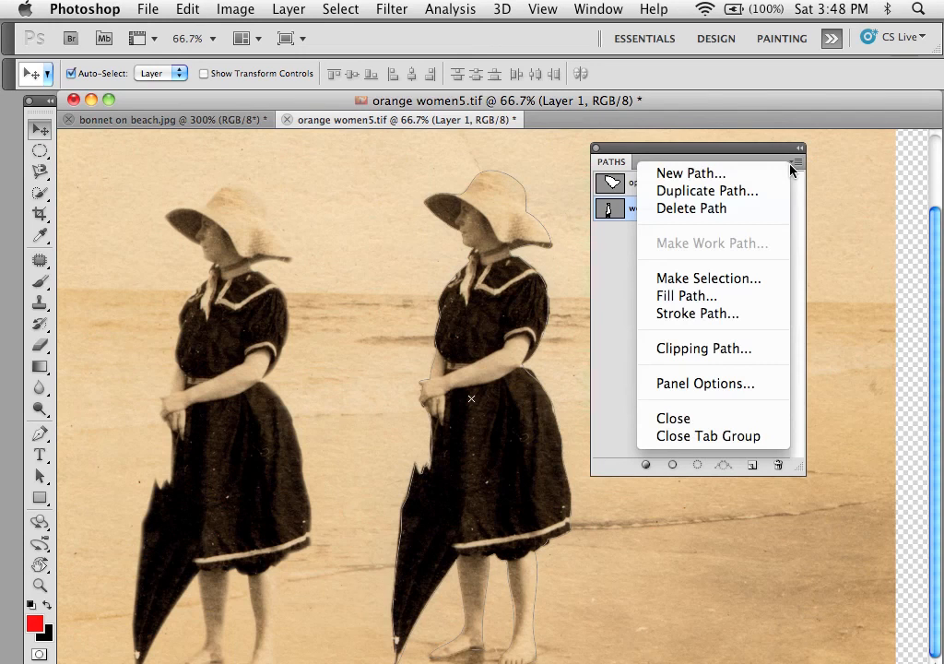
click(769, 313)
drag(354, 299, 287, 167)
click(338, 205)
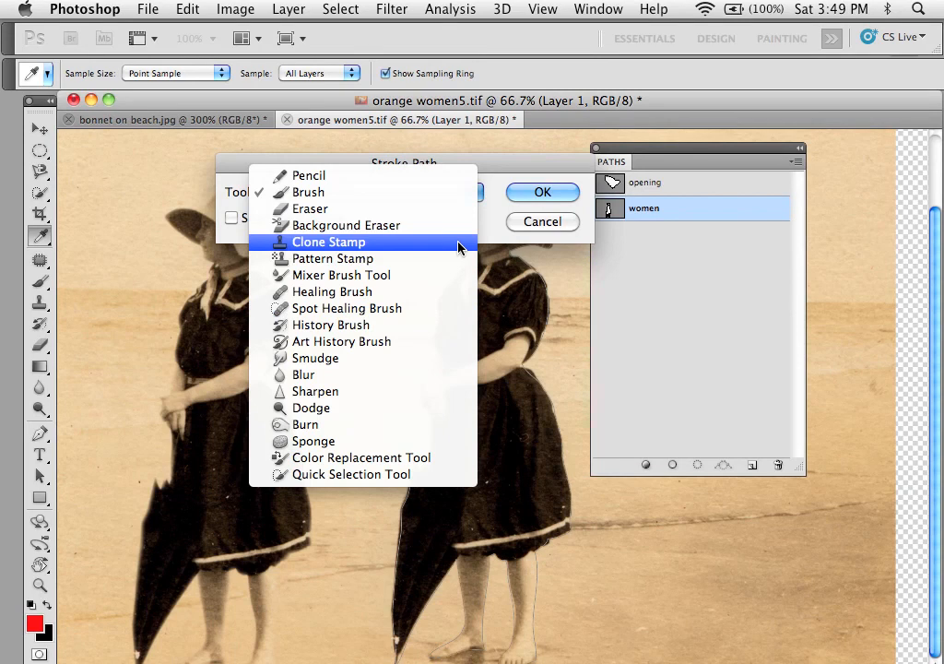
click(451, 297)
click(541, 192)
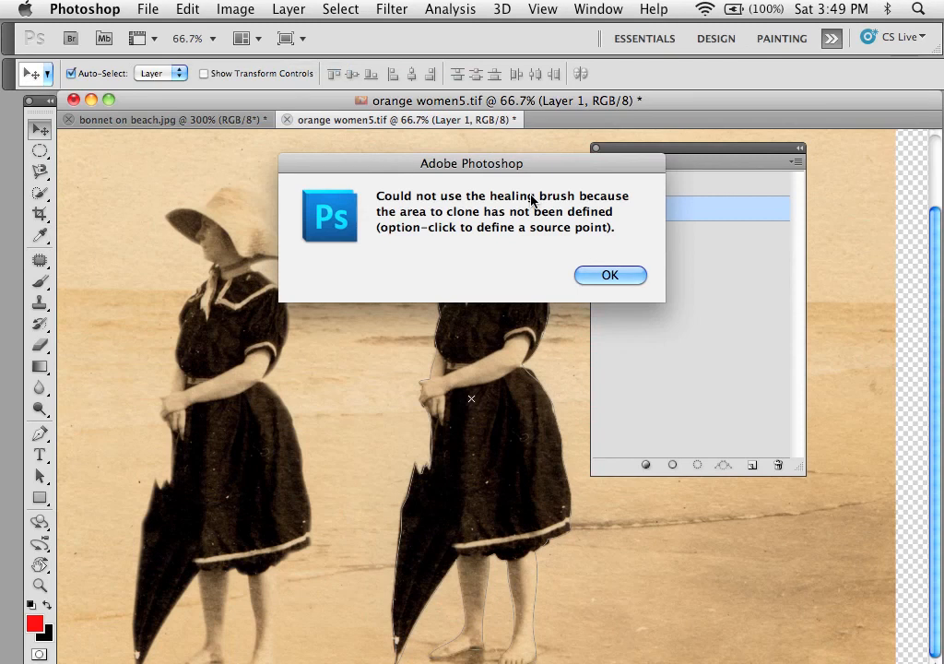
click(600, 278)
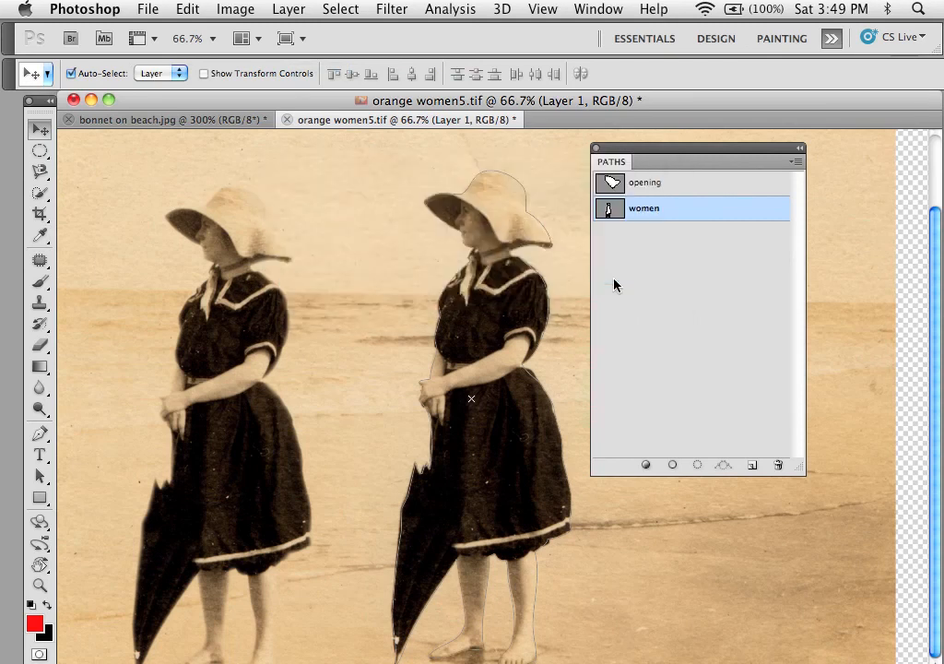
Define a source point for the Healing Brush and stroke the women path on Layer 1 with that tool
click(40, 193)
click(48, 204)
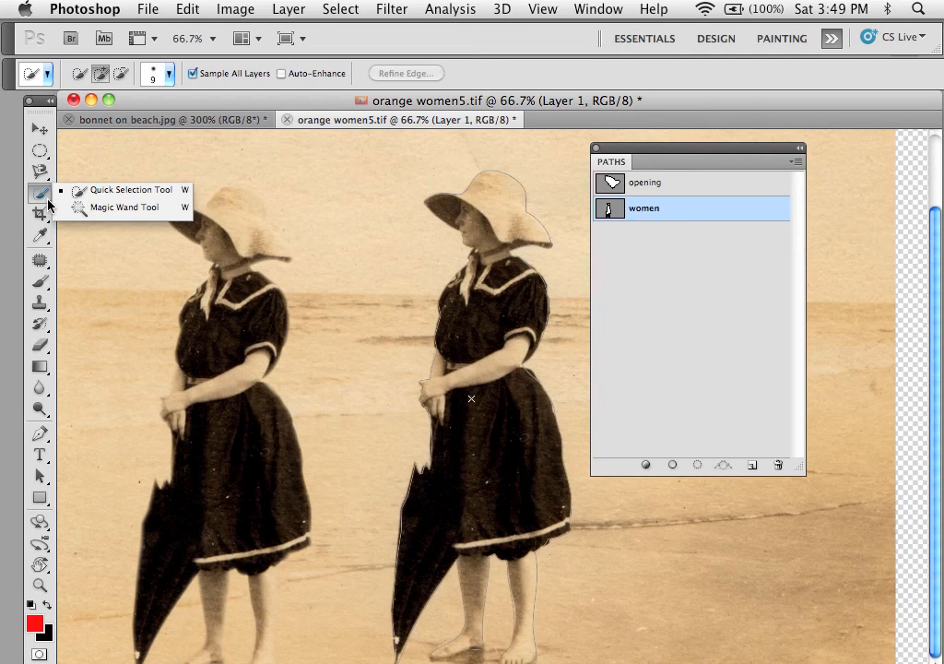
click(40, 260)
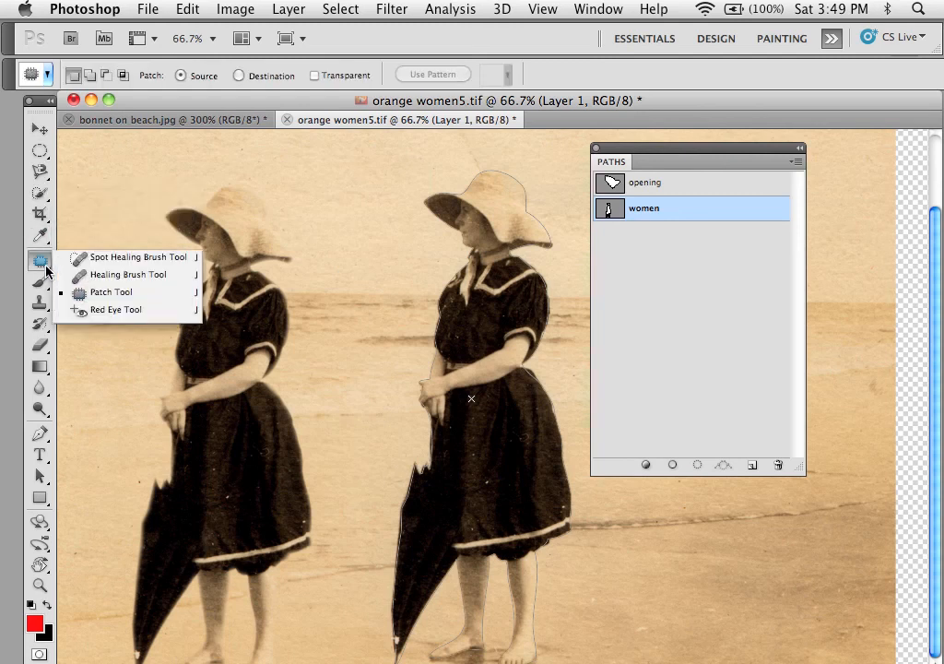
click(93, 275)
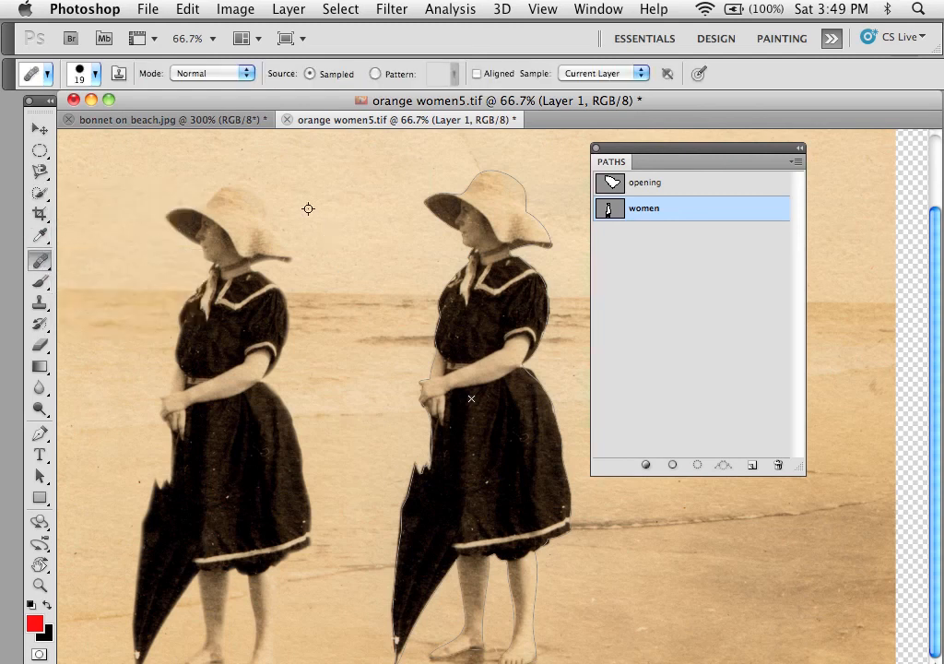
alt+click(202, 234)
click(794, 161)
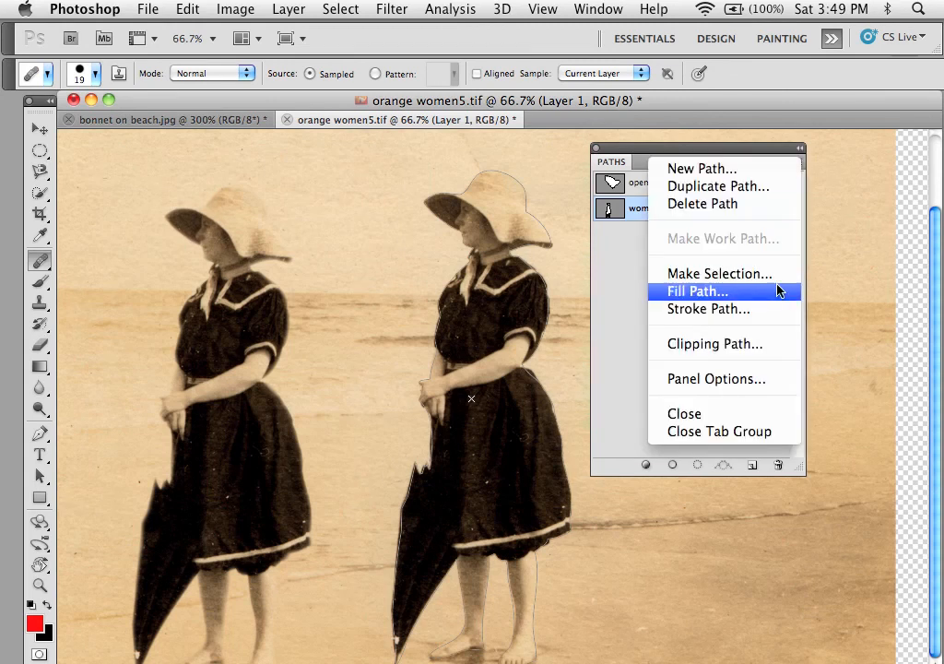
click(777, 308)
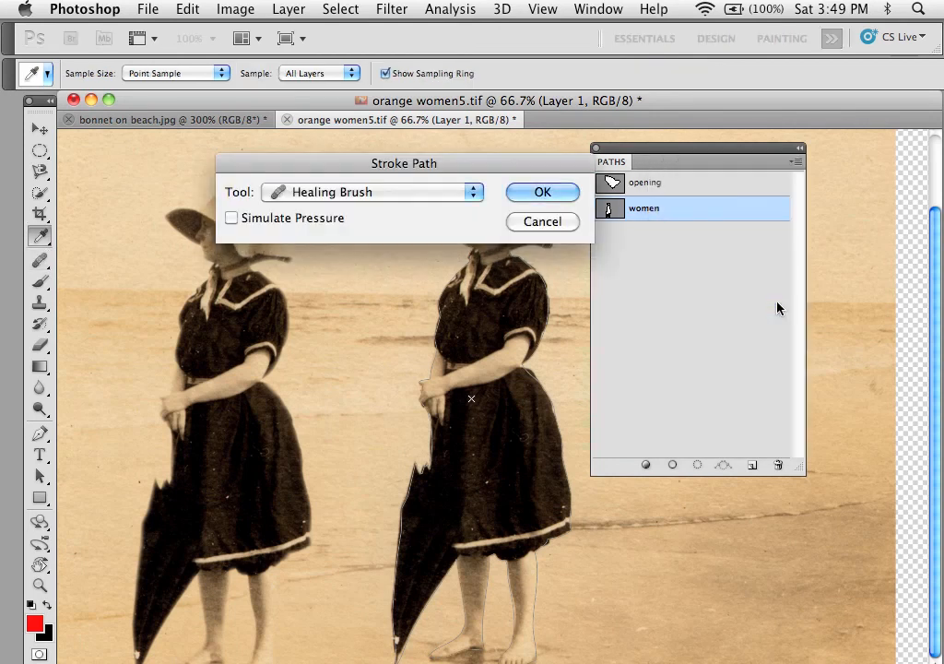
click(519, 197)
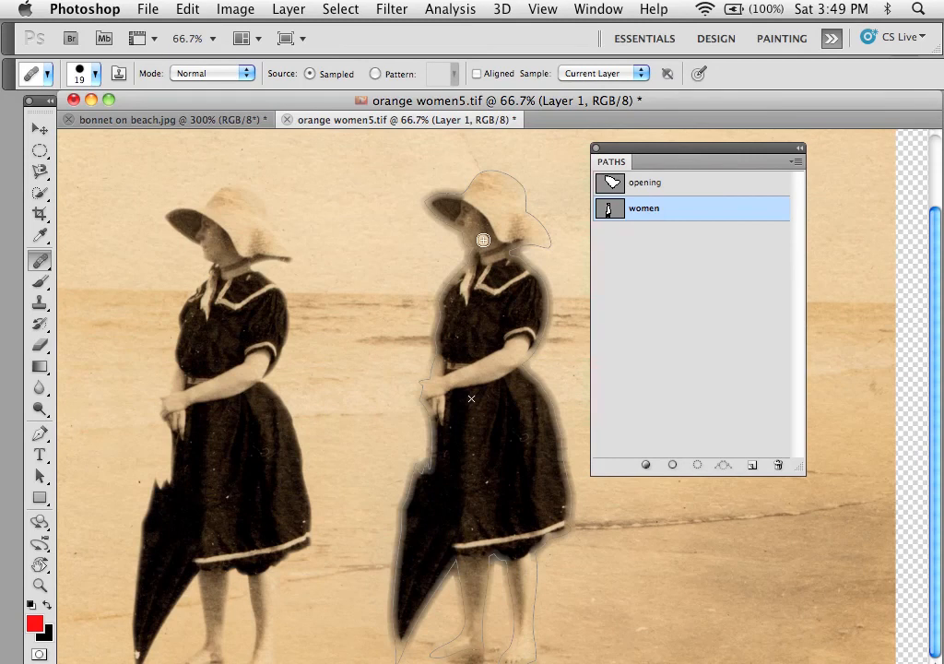
Compare the path commands available with no path active and with the women path active
click(725, 286)
click(798, 162)
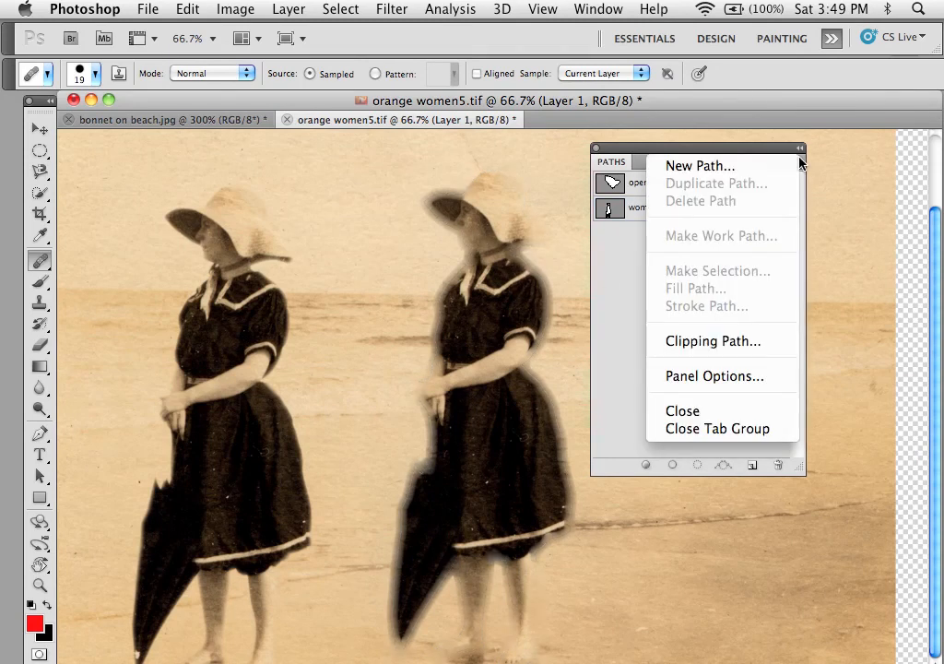
click(618, 251)
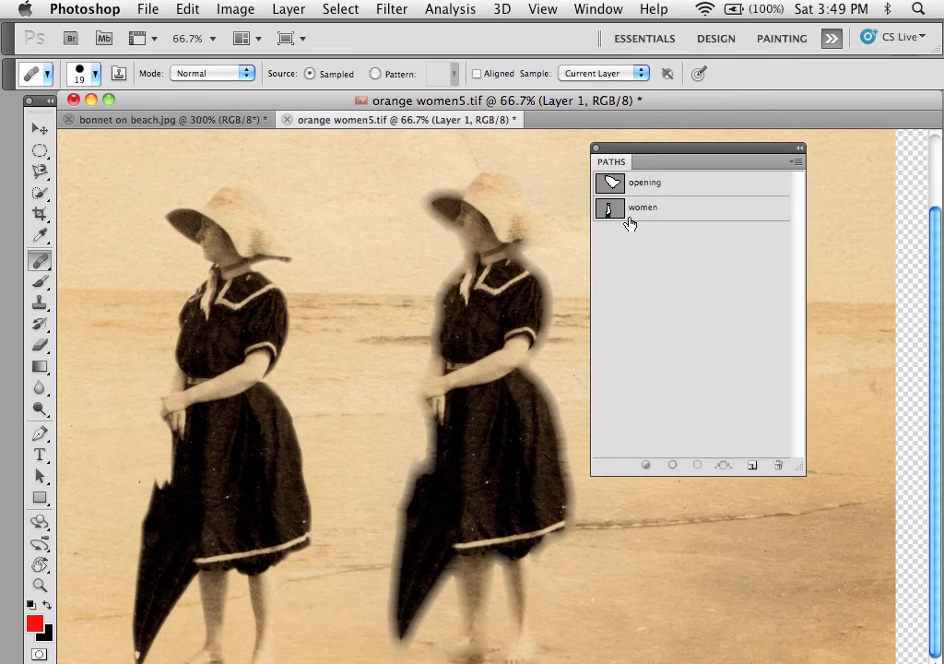
click(665, 208)
click(798, 162)
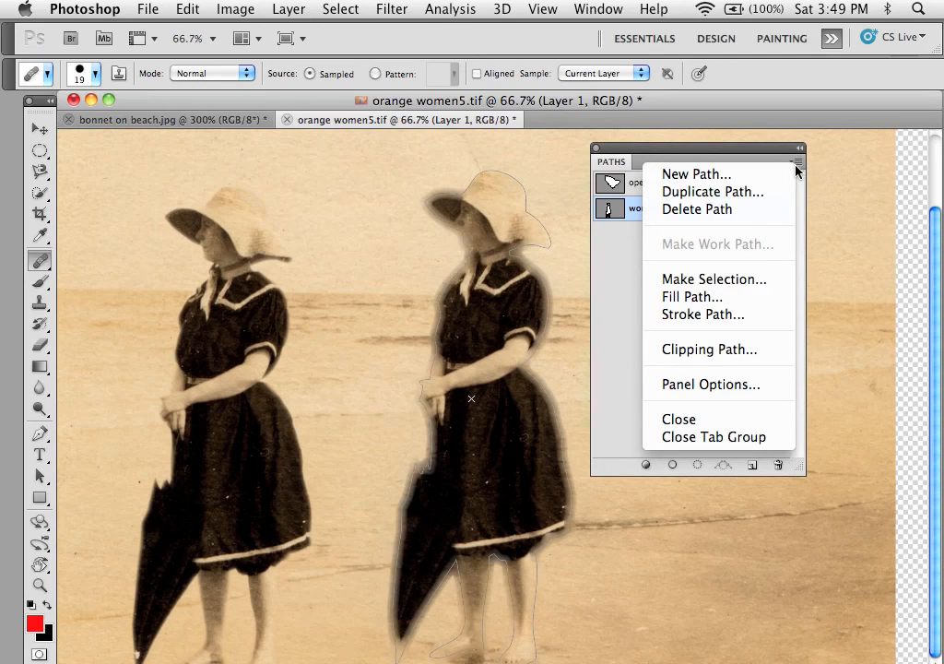
click(665, 279)
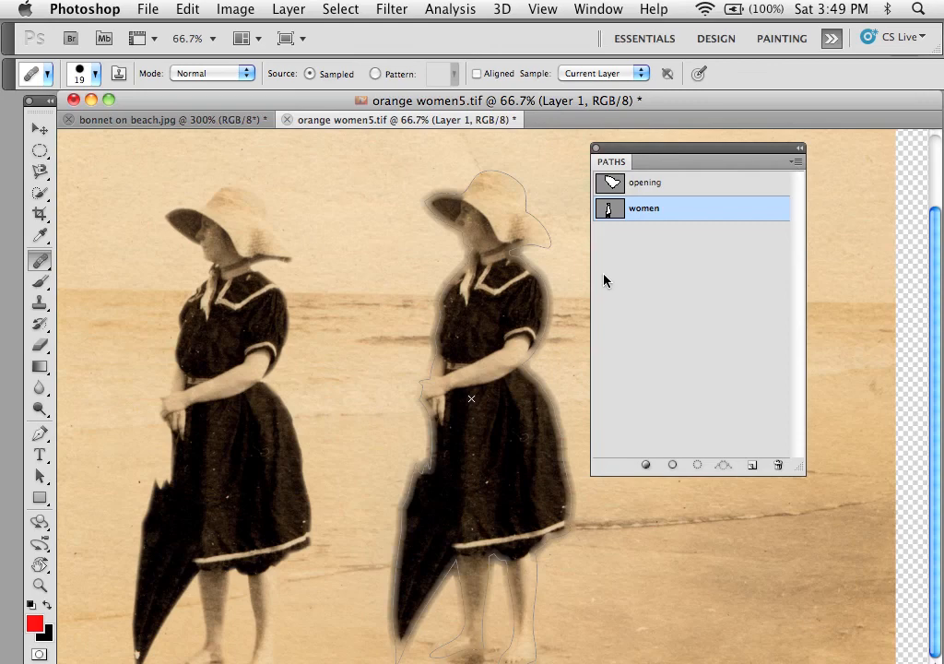